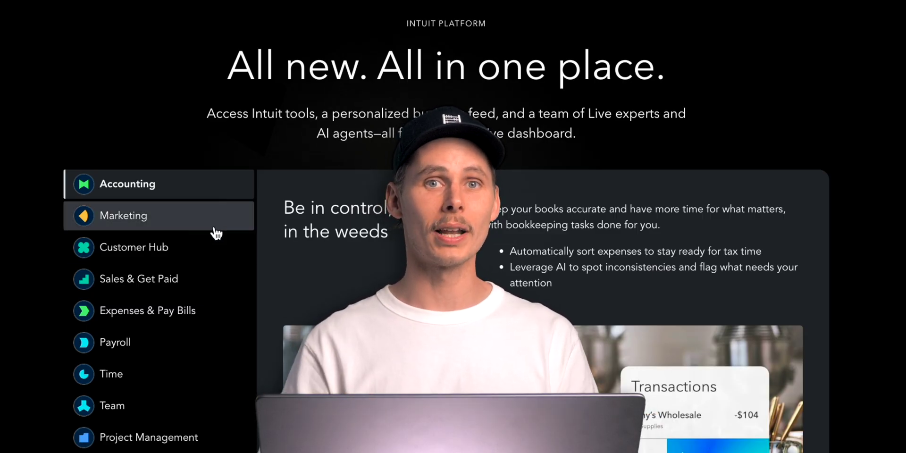
- Browse the Sales & Get Paid, Expenses & Pay Bills and Payroll descriptions in the Intuit Platform overview
left_click(219, 284)
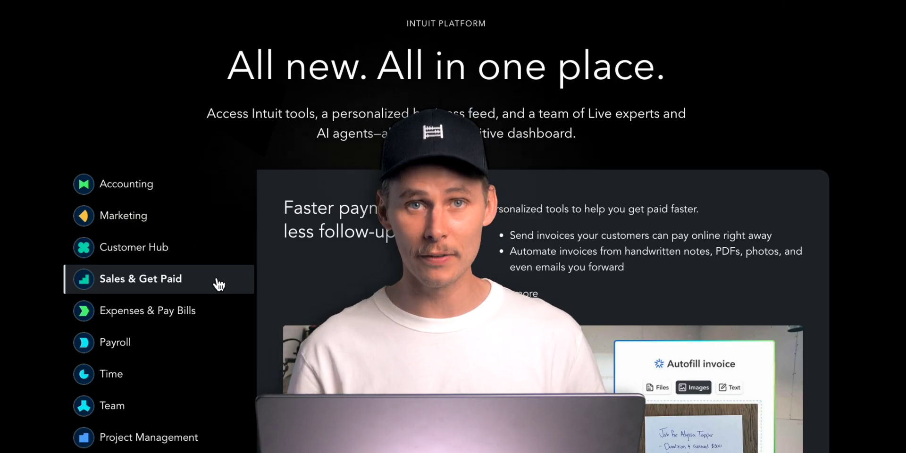
left_click(218, 309)
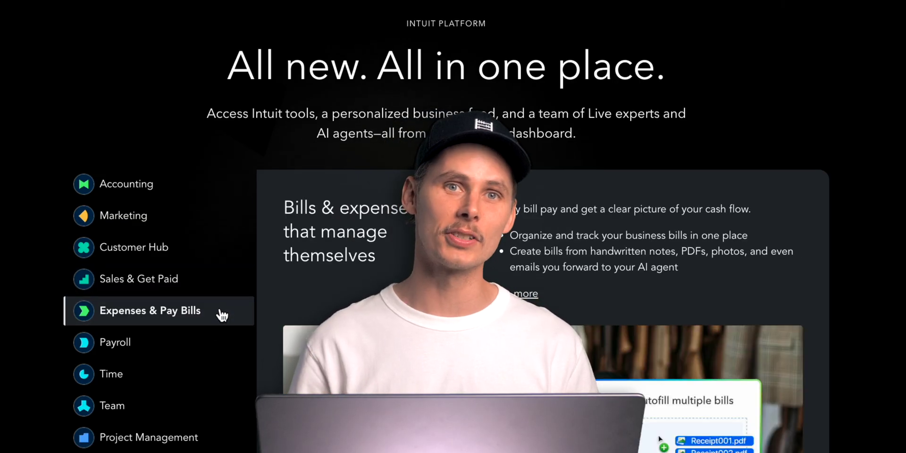
left_click(215, 342)
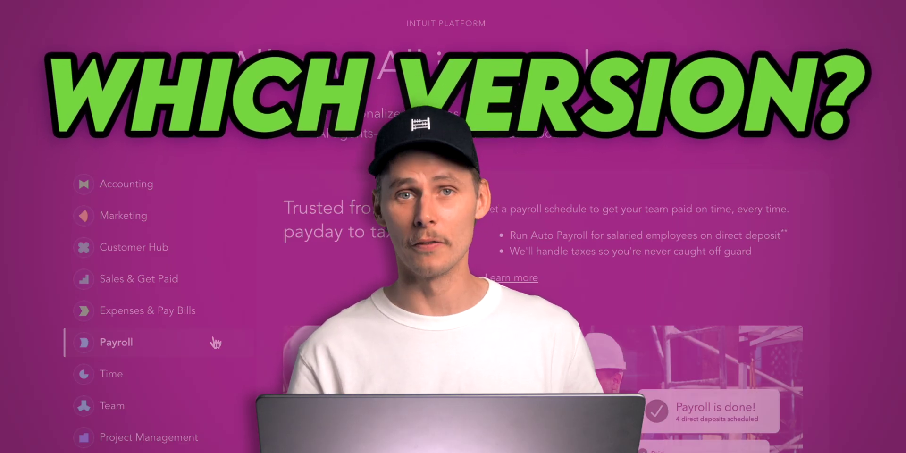
scroll(322, 372, "down", 4)
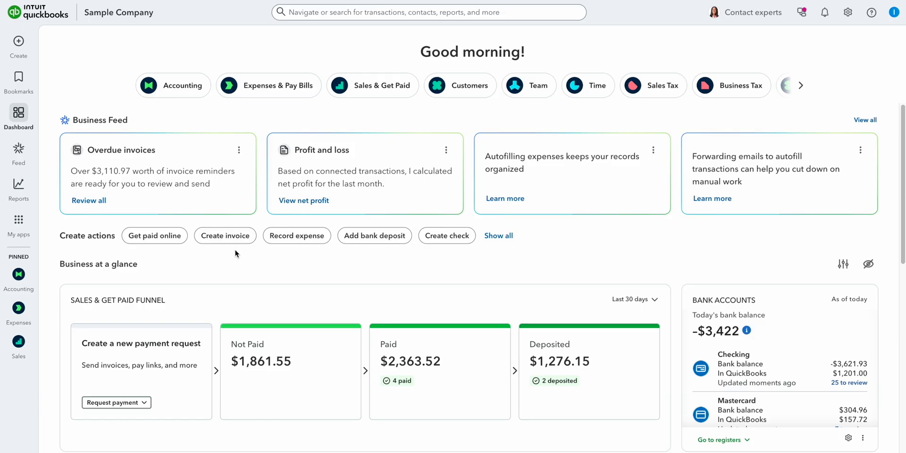
- Start customizing the Business at a glance dashboard and remove its Sales & Get Paid Funnel widget
scroll(687, 262, "down", 4)
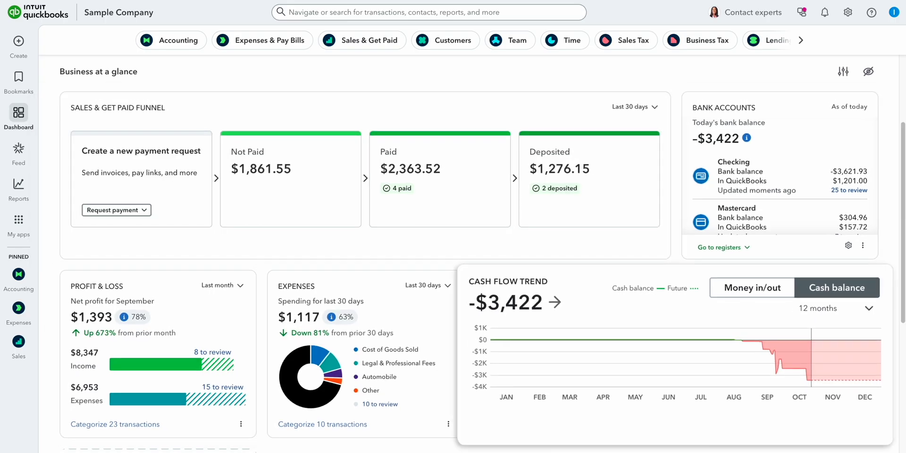
left_click(843, 72)
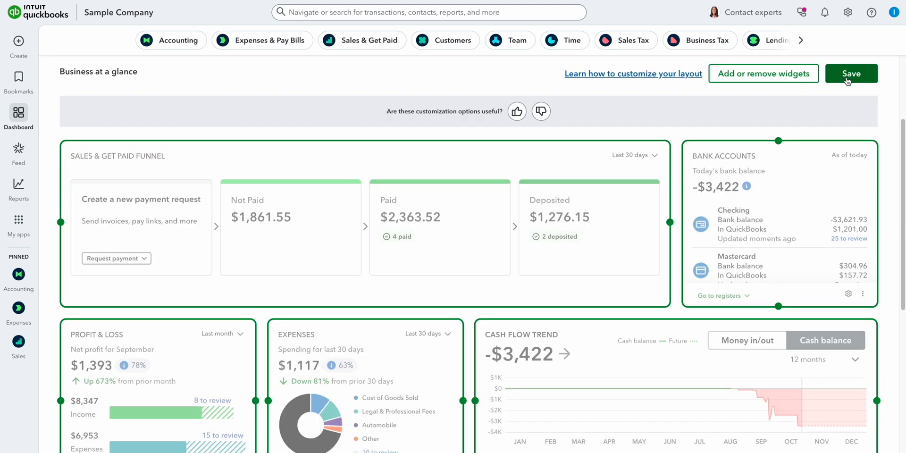
left_click(362, 275)
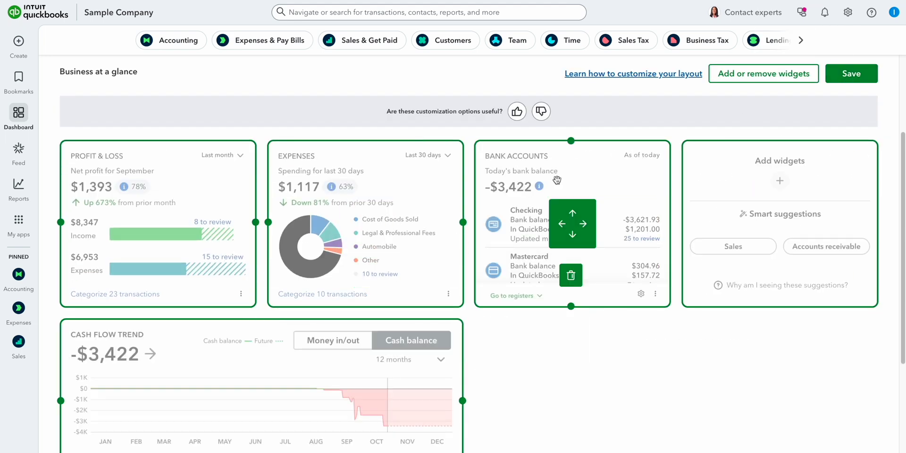
- Add the Accounts Payable widget, move it into the Bank Accounts widget's place beside Expenses, and save the layout
left_click(765, 79)
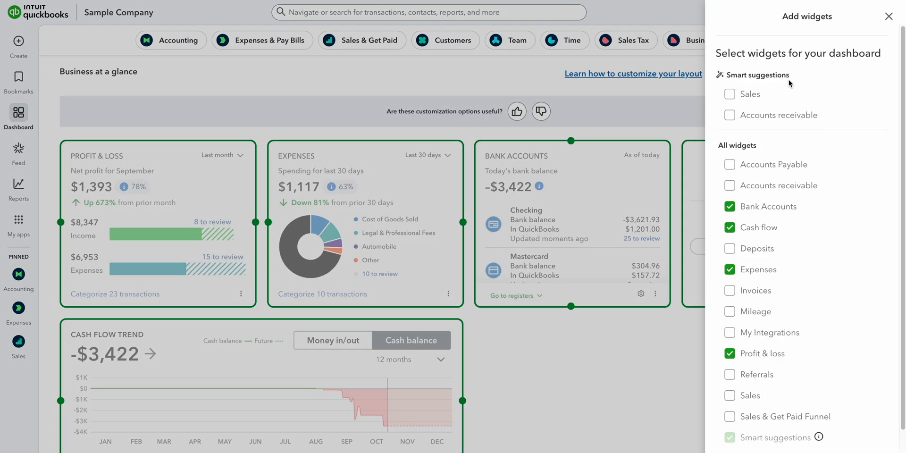
left_click(729, 164)
scroll(729, 170, "down", 1)
left_click(868, 434)
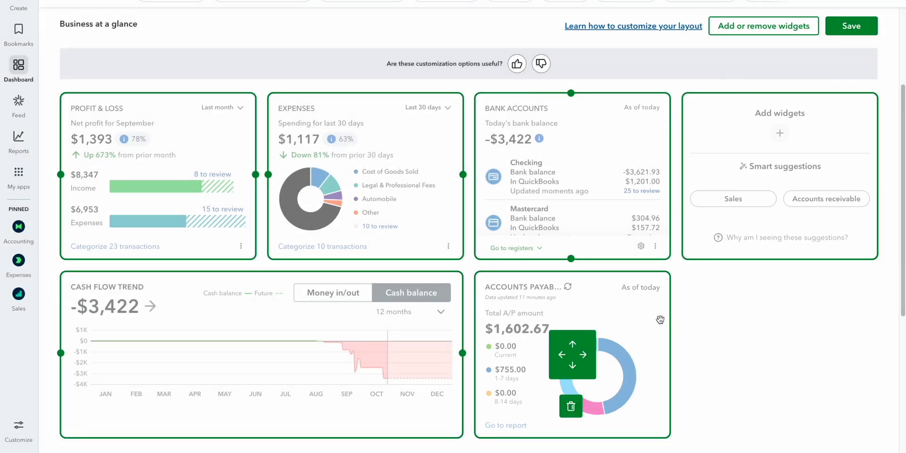
left_click_drag(659, 320, 656, 141)
left_click(851, 25)
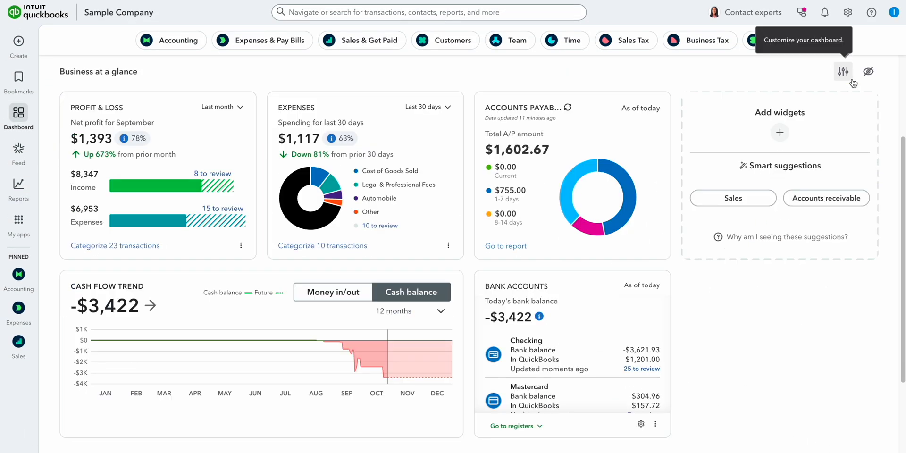
- Hide the dashboard's financial info with the privacy setting and show it again
left_click(869, 75)
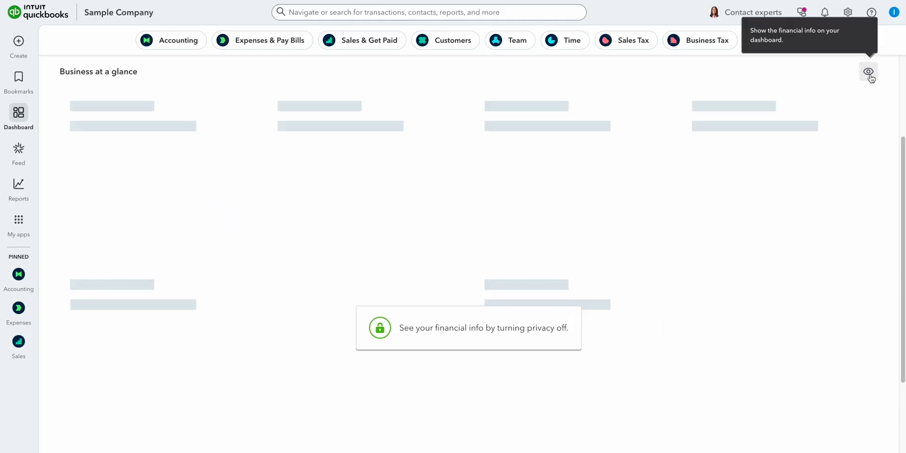
left_click(869, 73)
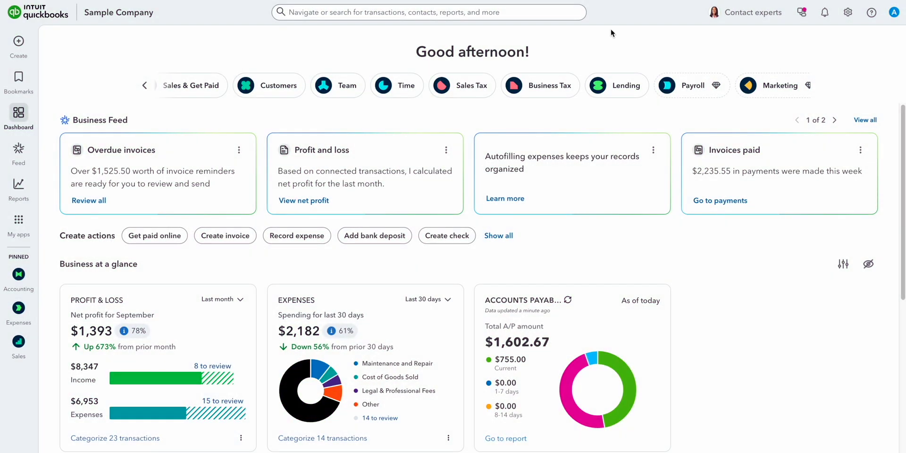
- Search the company's transactions with the query "Show me open invoices for the last 30 days"
left_click(543, 15)
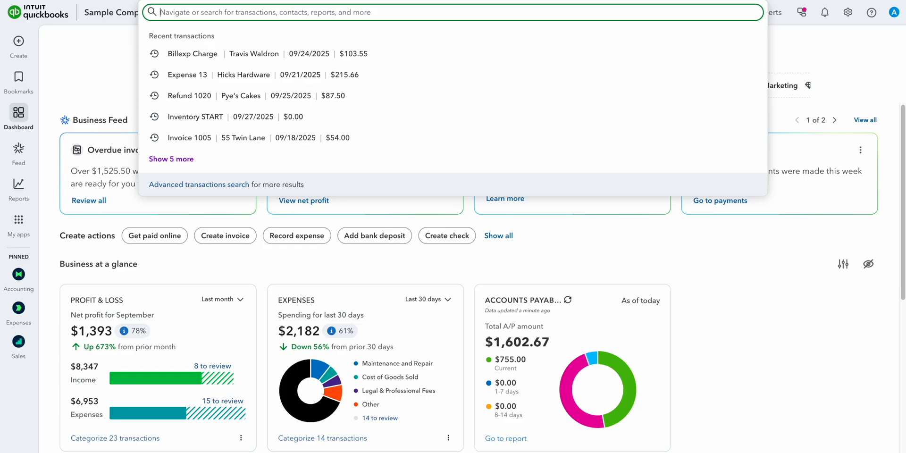
type("Show me open invoices for the last 30 days")
key("Return")
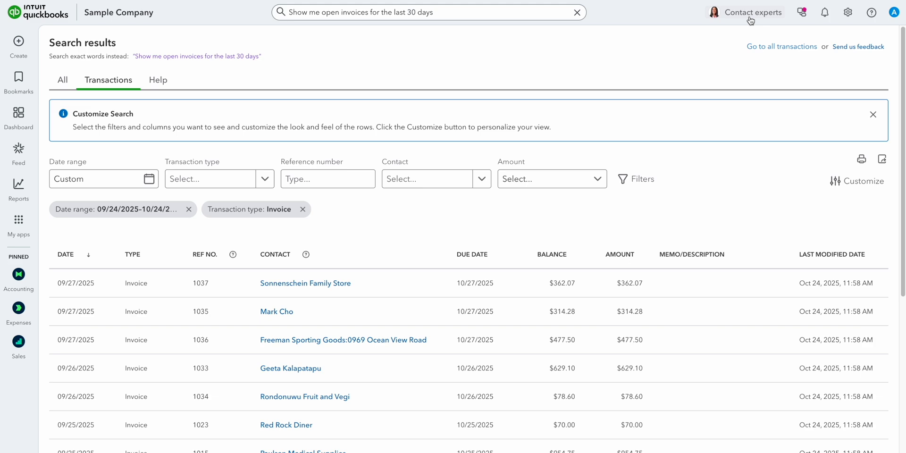
- Open the Find integrations page, and check the notifications
left_click(802, 13)
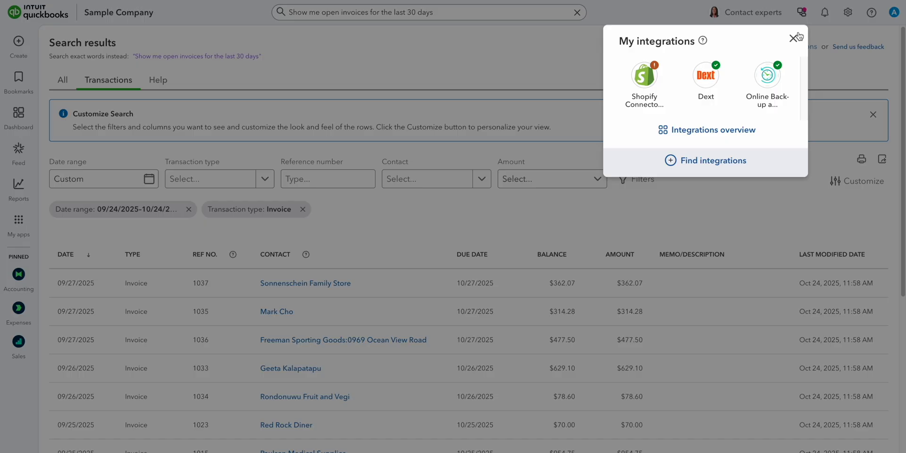
left_click(713, 160)
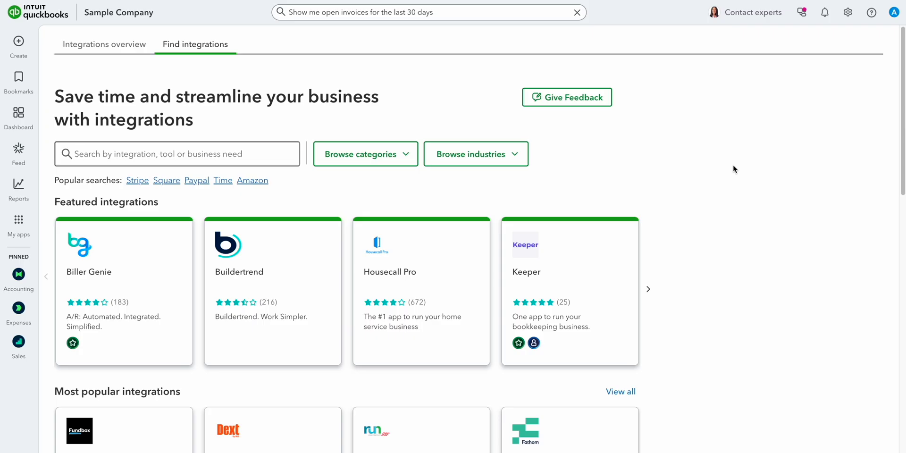
left_click(825, 13)
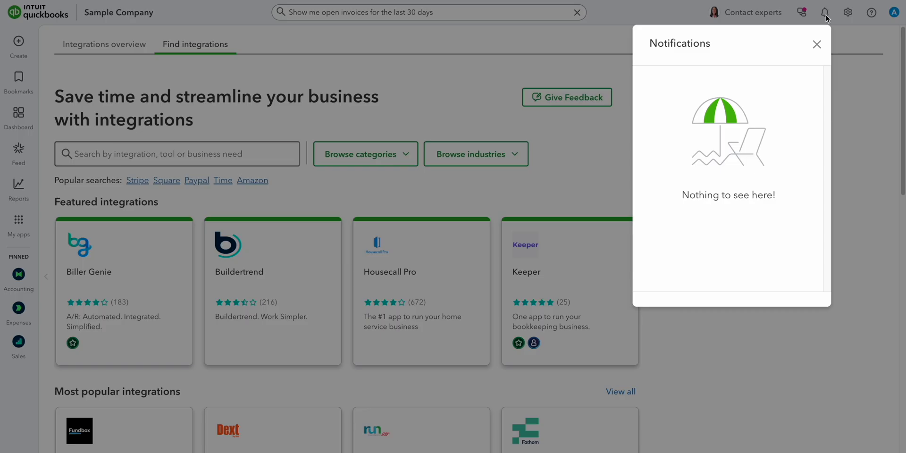
left_click(817, 44)
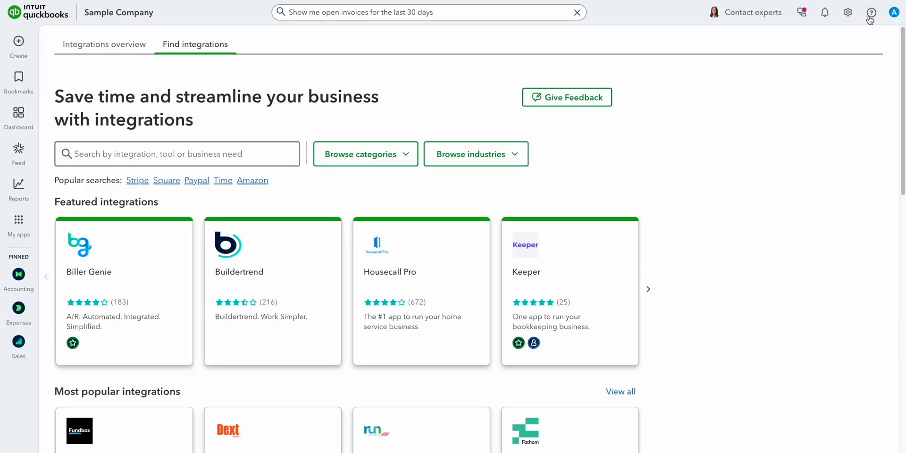
- Ask the help assistant "How can I do a Bank Reconciliation?", view the help article search, and close the help
left_click(871, 14)
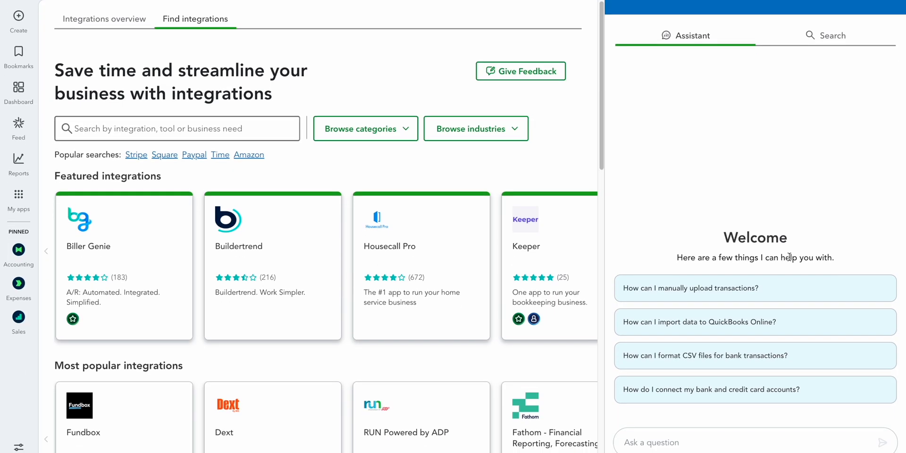
left_click(674, 416)
type("How can I do a Bank Recond")
type("iliation?")
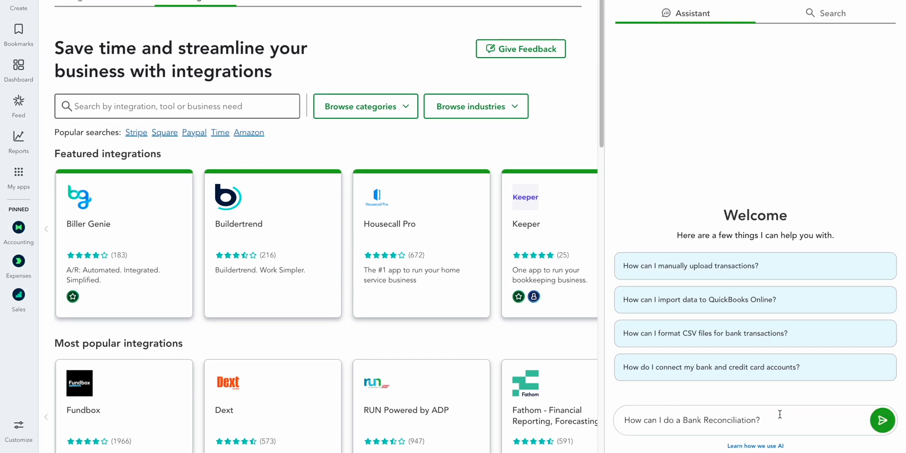
key("Return")
left_click(842, 64)
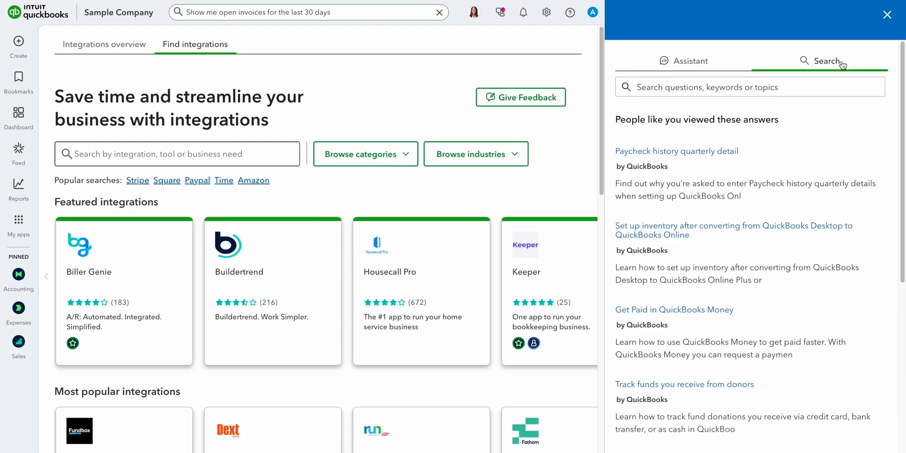
left_click(887, 14)
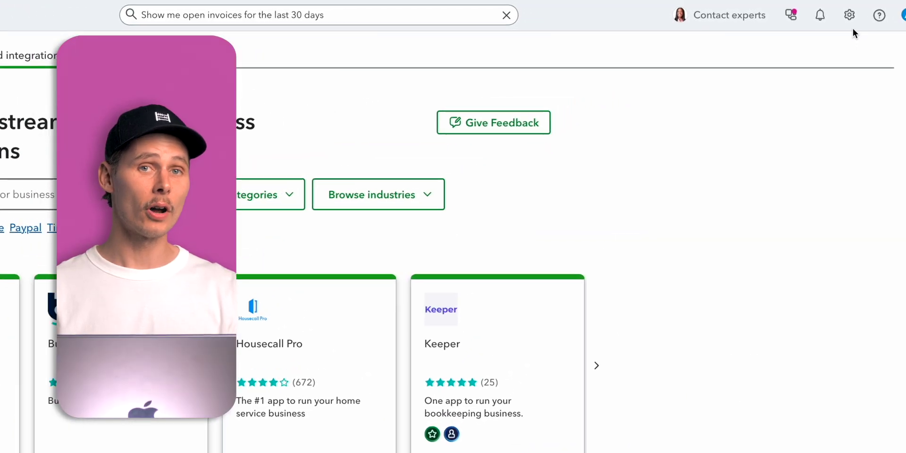
- Change the company name to Lawns & Paws in the account settings and save it
left_click(853, 22)
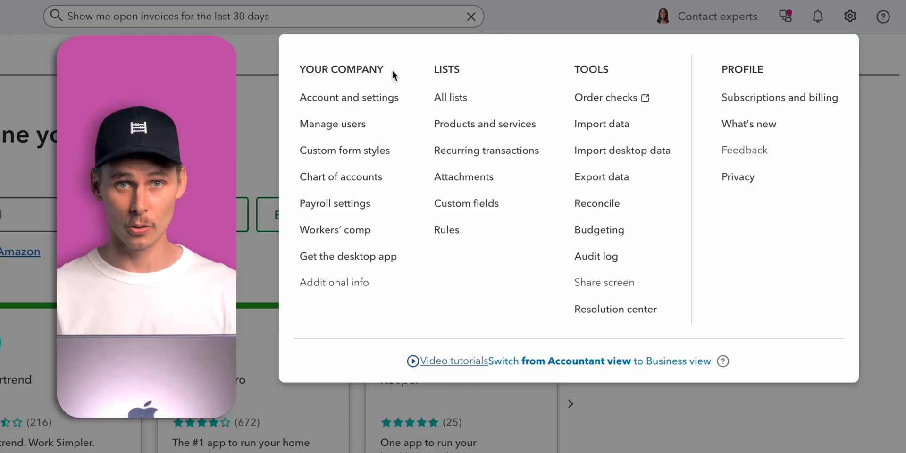
left_click(401, 98)
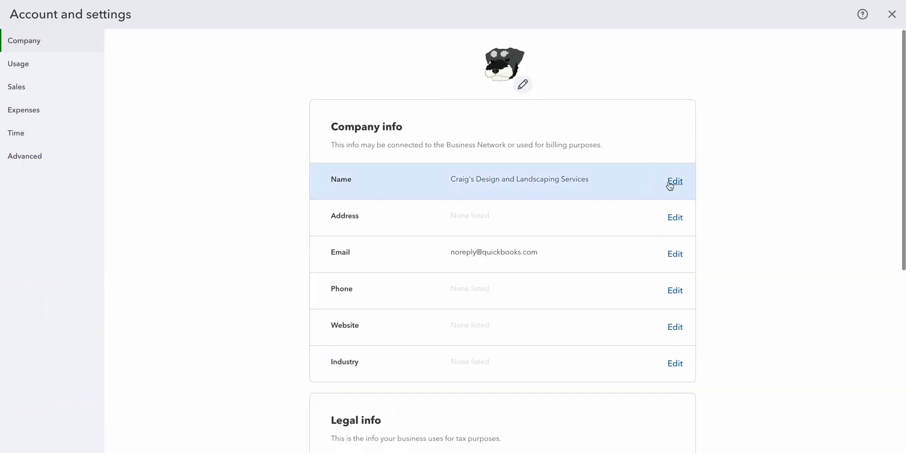
left_click(675, 180)
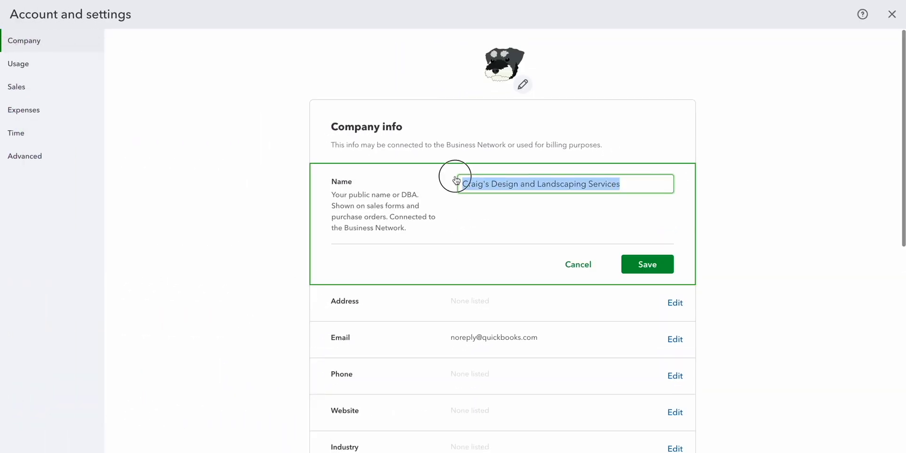
type("Lawns & Paws")
left_click(644, 265)
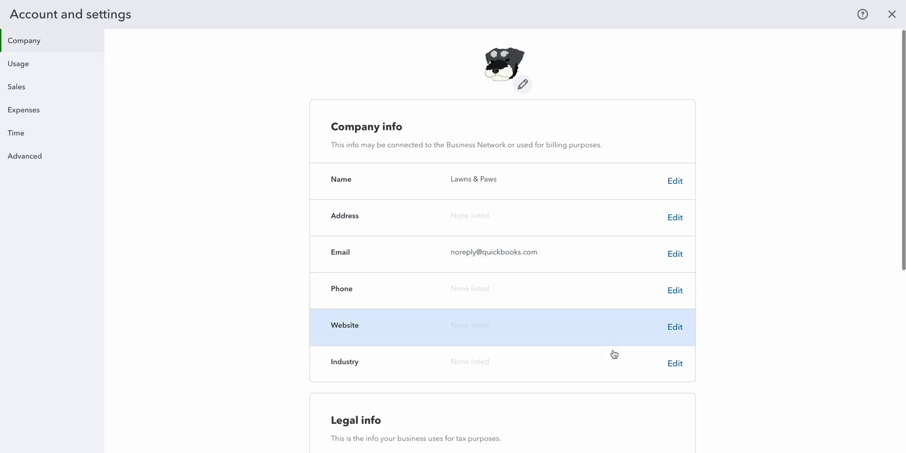
- Review the business type options in the company's Legal info and save the type as Not sure/Other/None
left_click_drag(902, 209, 902, 364)
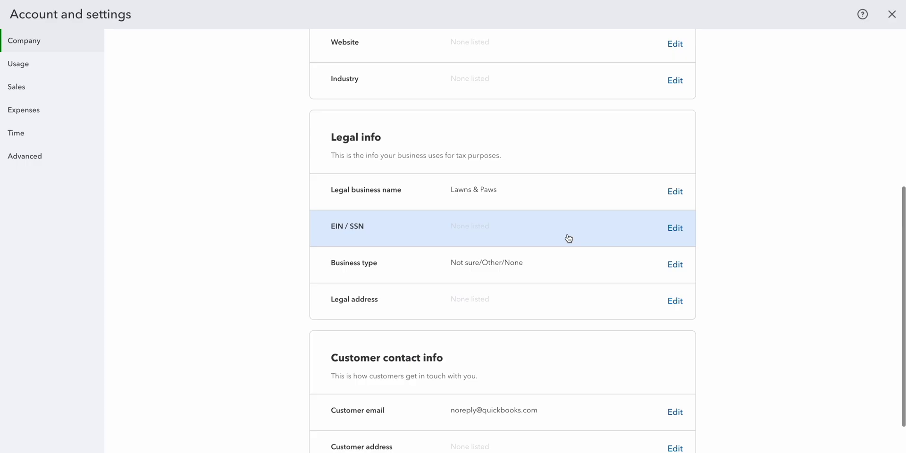
left_click(674, 265)
left_click(665, 269)
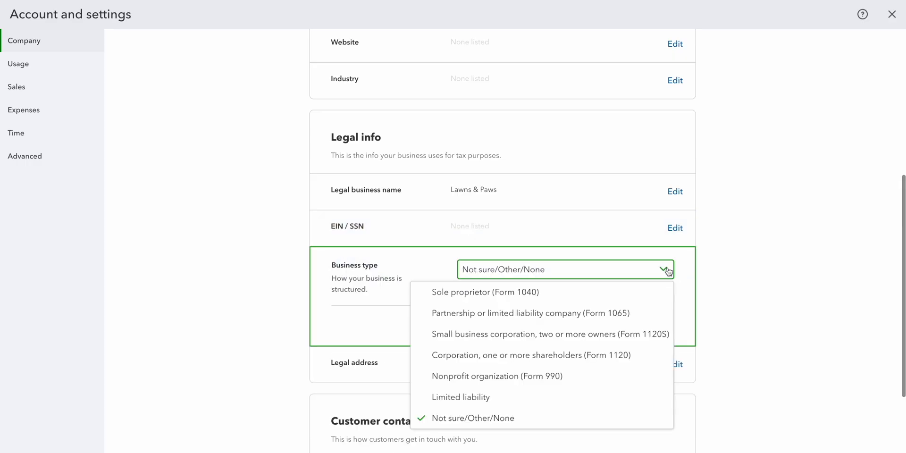
left_click(612, 353)
left_click(631, 324)
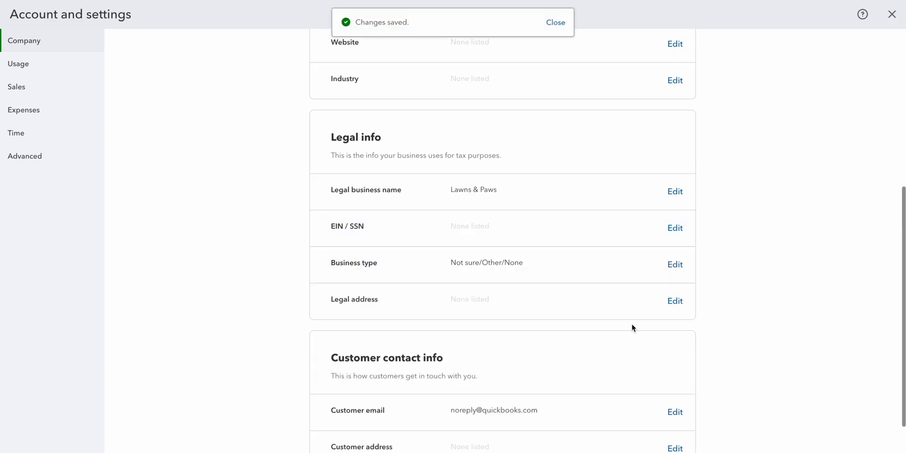
- Look through the Usage, Sales, Expenses and Time sections of the account settings
left_click(90, 67)
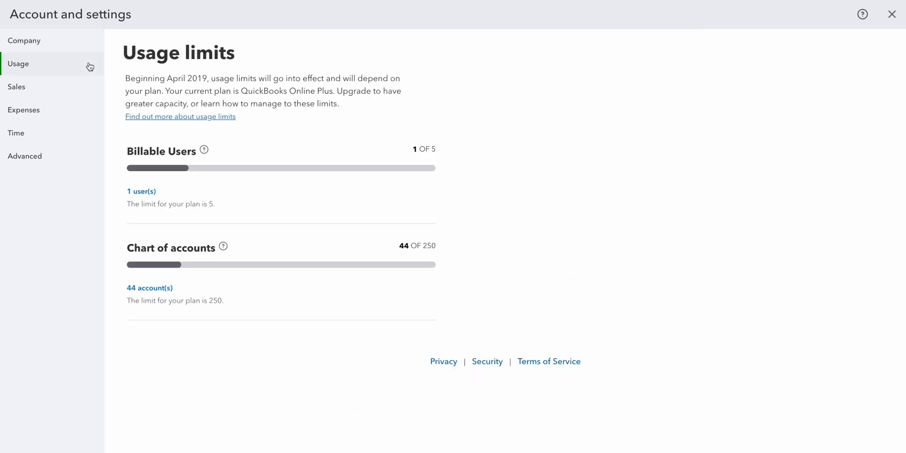
left_click(88, 88)
left_click(83, 115)
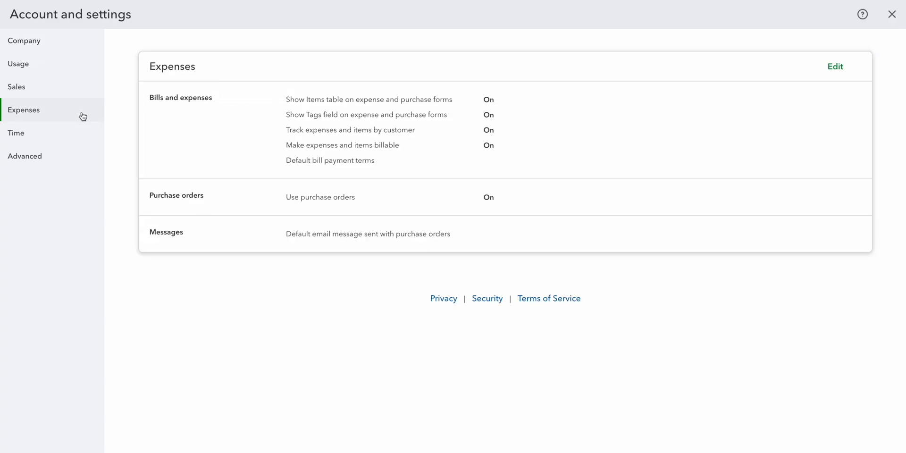
left_click(73, 134)
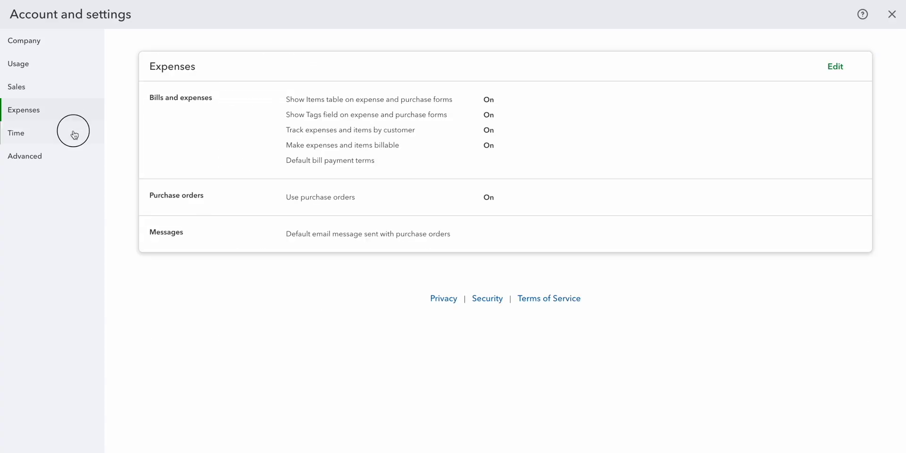
- Set the accounting method to Accrual in the Advanced account settings and save it
left_click(76, 162)
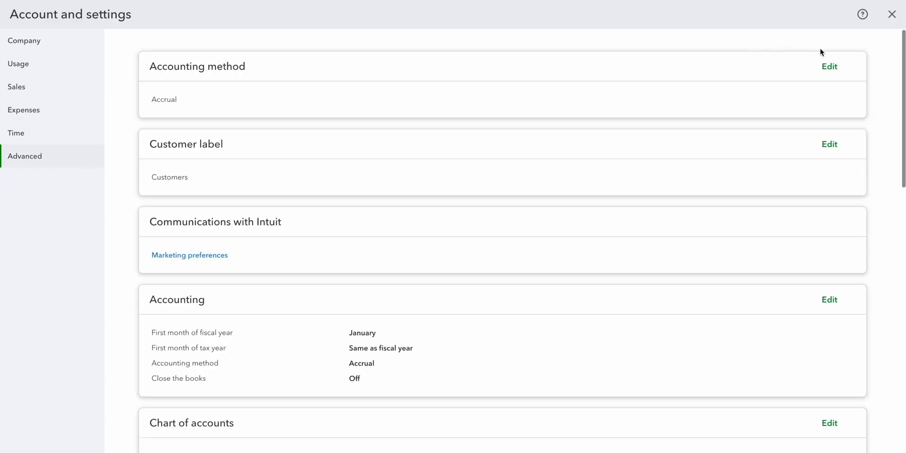
left_click(827, 66)
left_click(227, 101)
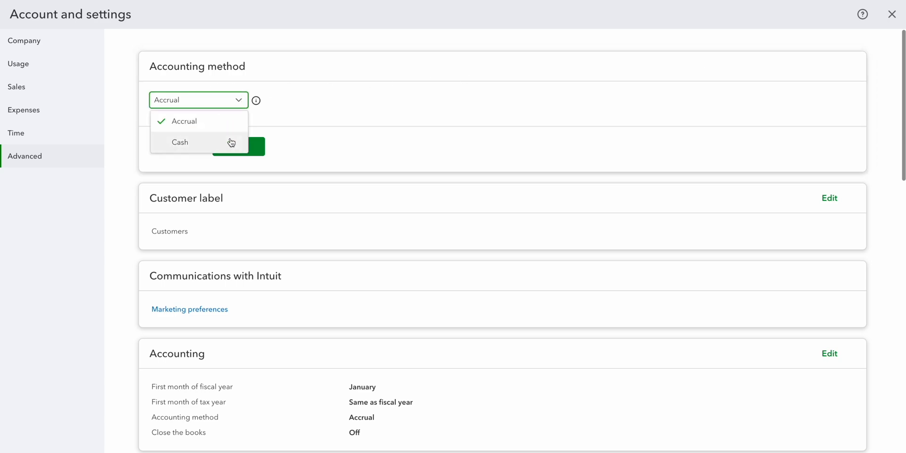
left_click(227, 124)
left_click(236, 146)
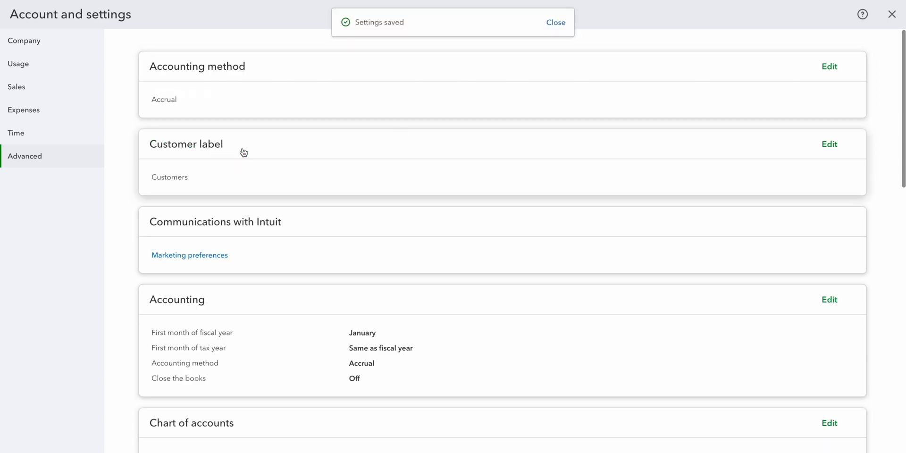
- Turn on Multicurrency in the Advanced currency settings, acknowledge that it can't be undone, save, and leave the account settings
scroll(625, 269, "down", 14)
left_click(357, 238)
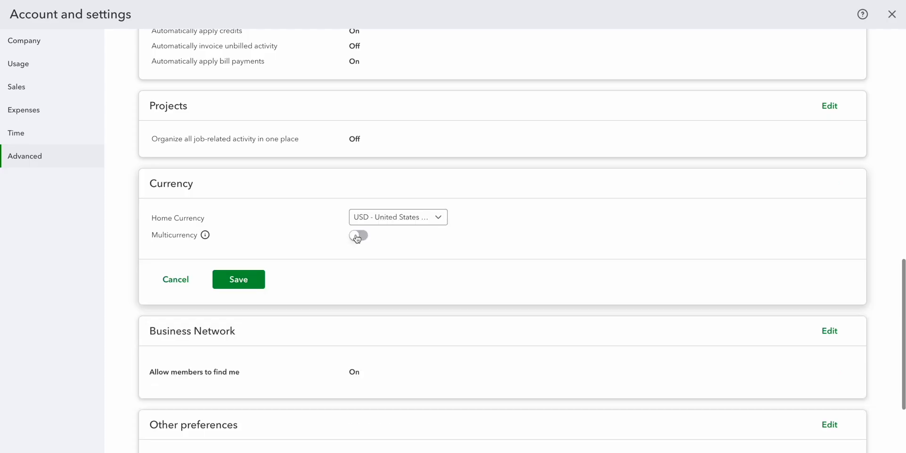
left_click(358, 235)
left_click(171, 358)
left_click(236, 408)
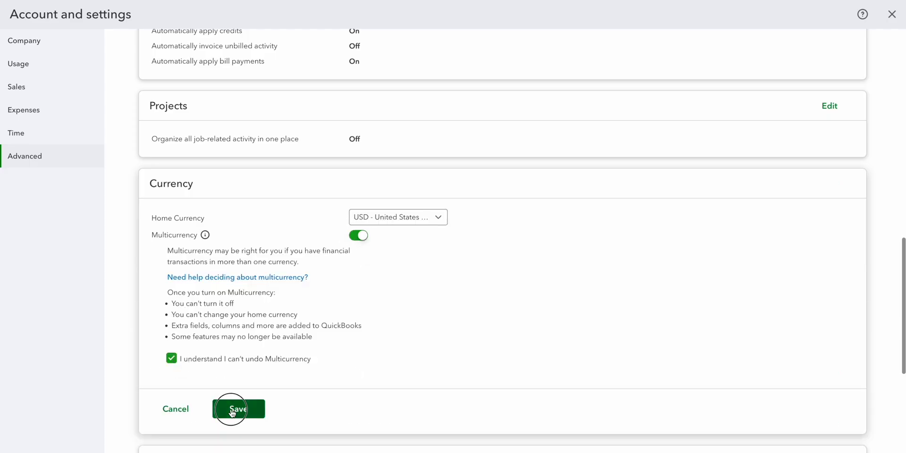
left_click(892, 15)
- Open the company's Chart of accounts and look through the listed accounts
left_click(848, 13)
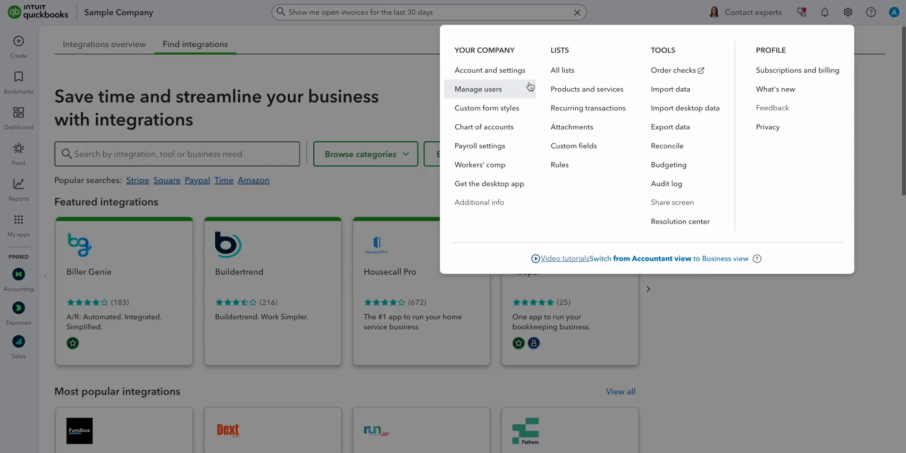
left_click(526, 127)
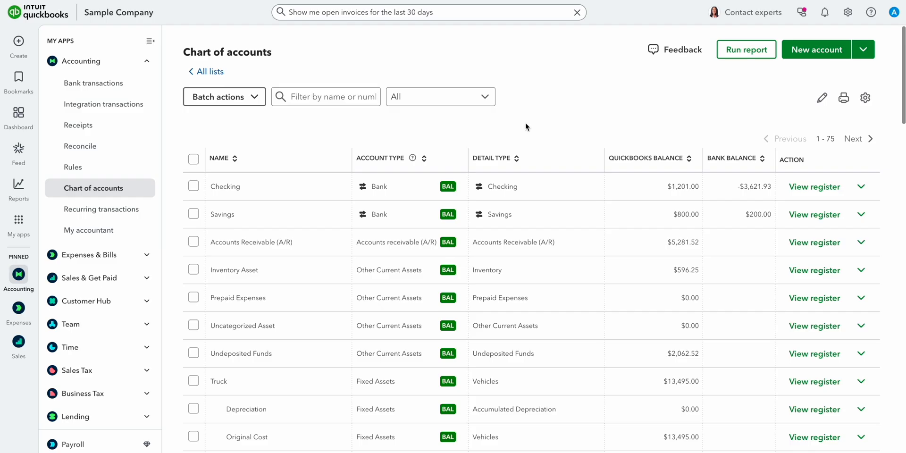
mouse_move(903, 87)
left_mouse_down()
mouse_move(901, 258)
mouse_move(904, 70)
left_mouse_up()
- View the Additional info for the company, including the keyboard shortcuts, and close it
left_click(848, 13)
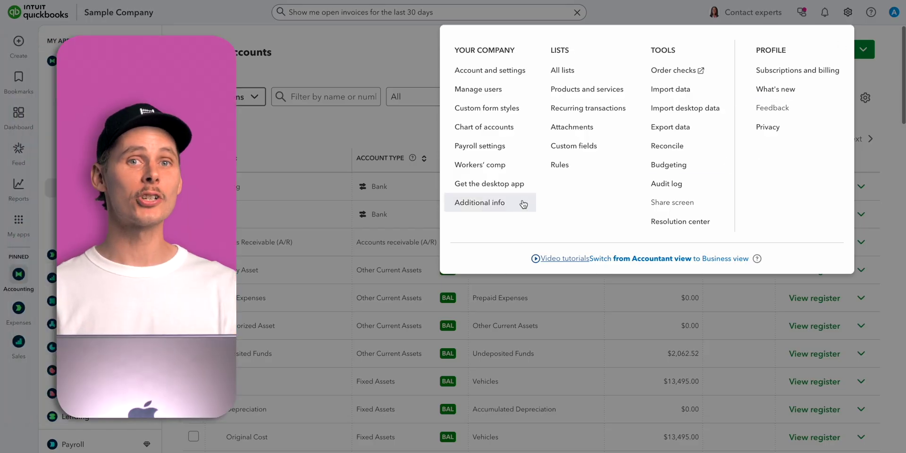
left_click(522, 202)
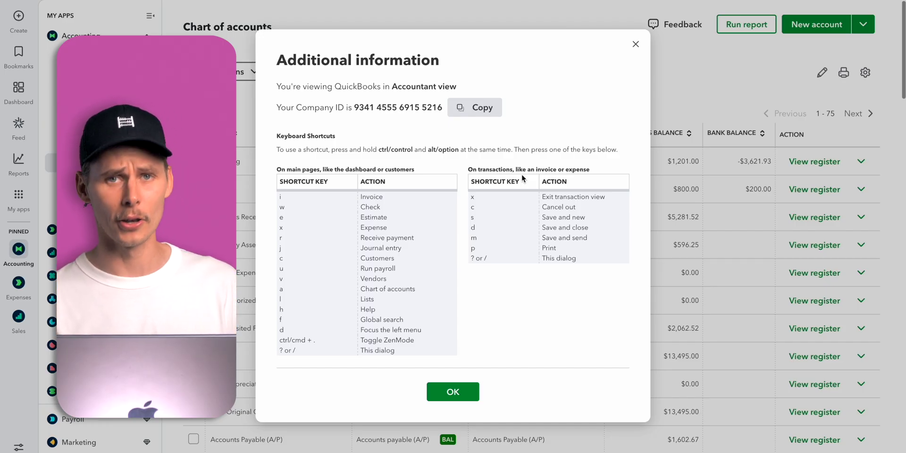
left_click(454, 392)
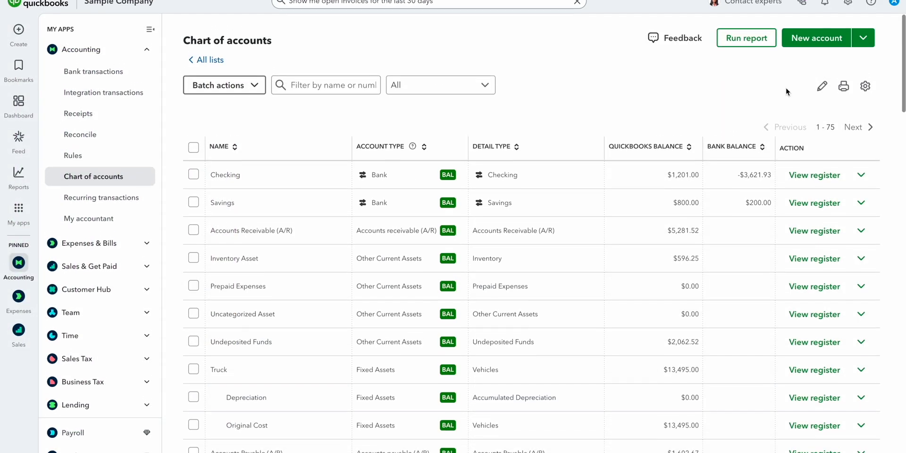
- Look over the Products and services list and the Recurring transactions list, including the transaction type choice for a new template
left_click(848, 11)
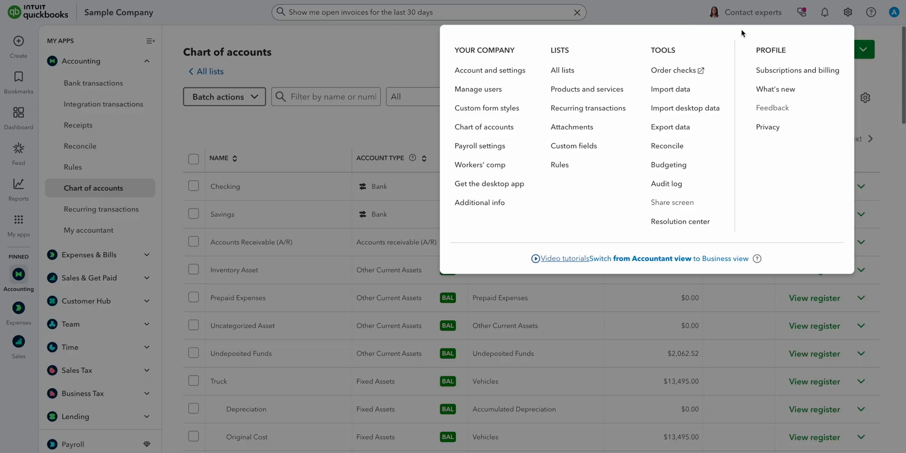
left_click(611, 97)
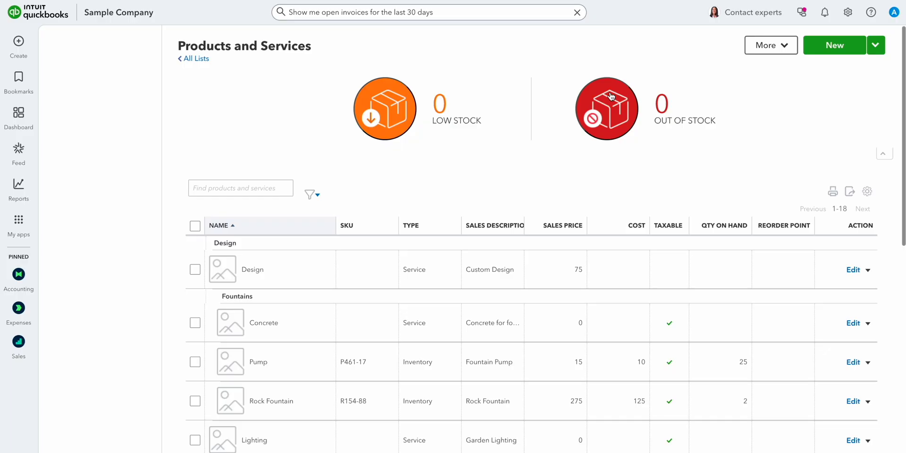
left_click(849, 13)
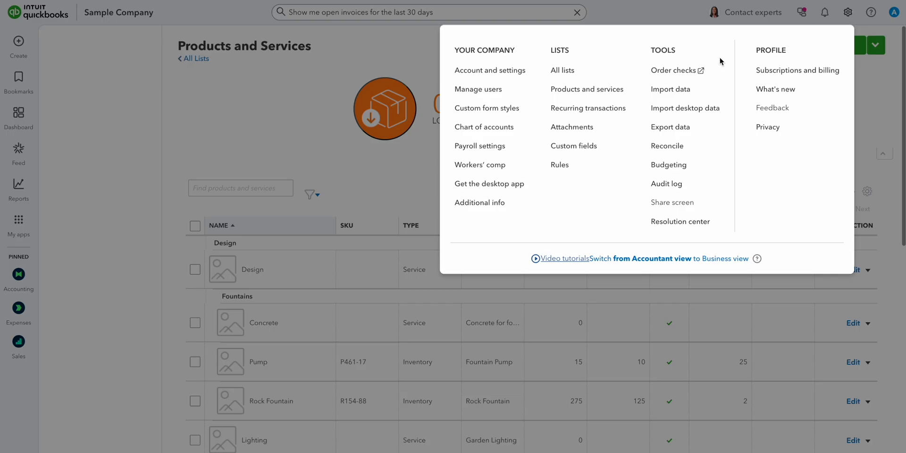
left_click(634, 111)
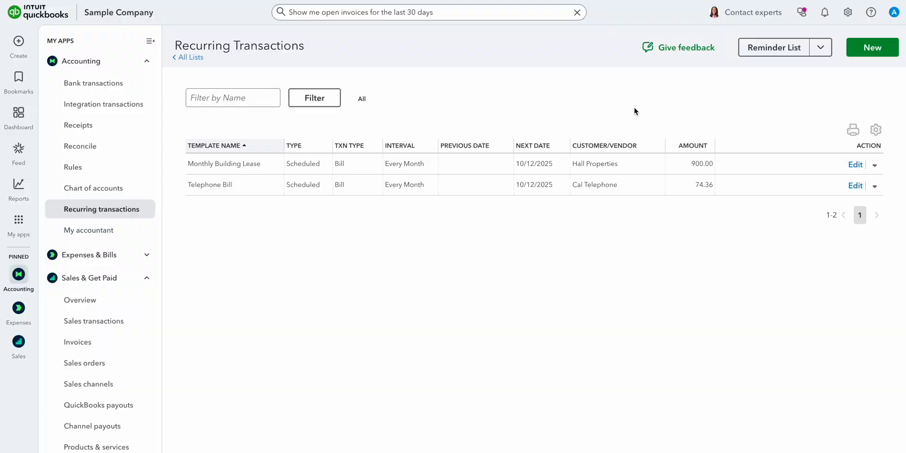
left_click(869, 49)
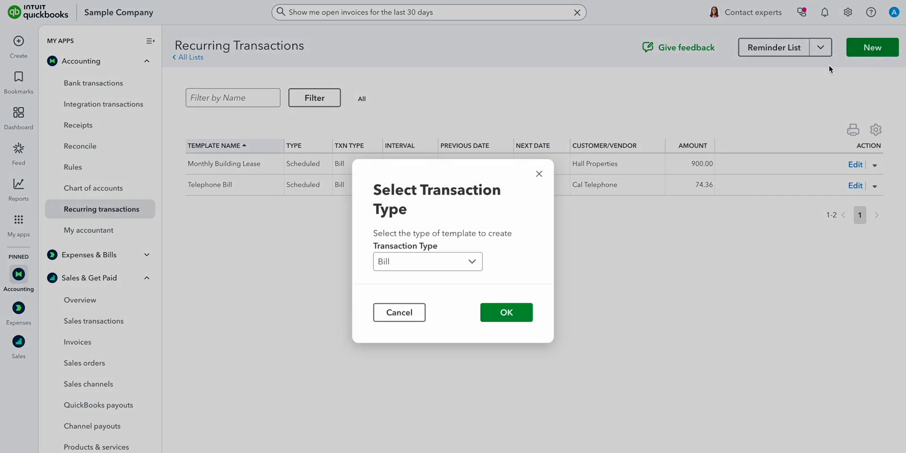
left_click(539, 173)
- Open the Rules list, view the form for creating a rule, and close it without saving
left_click(848, 12)
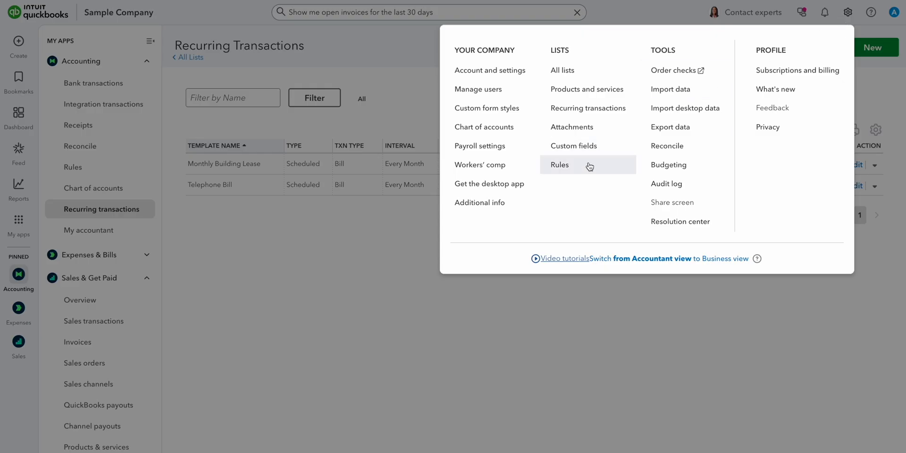
left_click(589, 166)
left_click(842, 58)
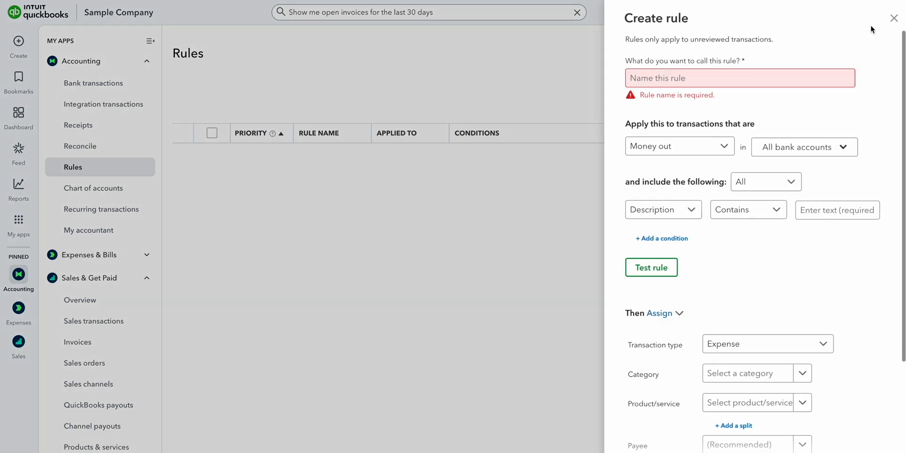
left_click(893, 18)
- Open the Audit log, look over its events, and review the remaining company tools
left_click(849, 19)
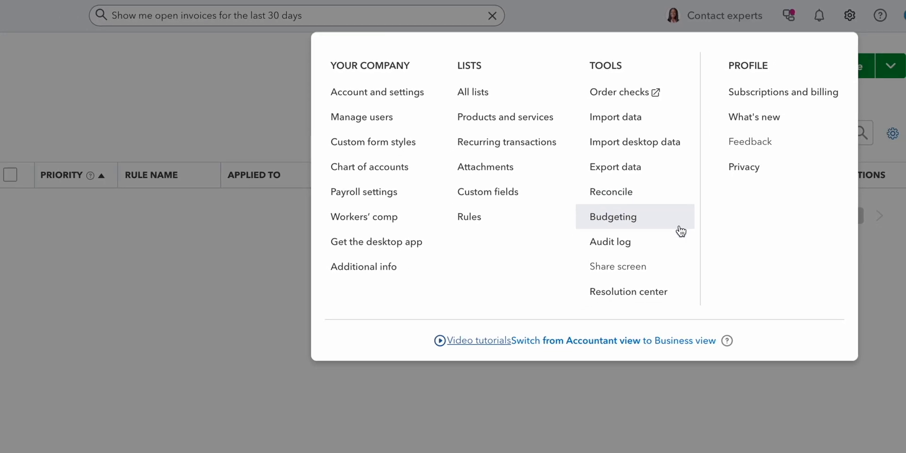
left_click(662, 256)
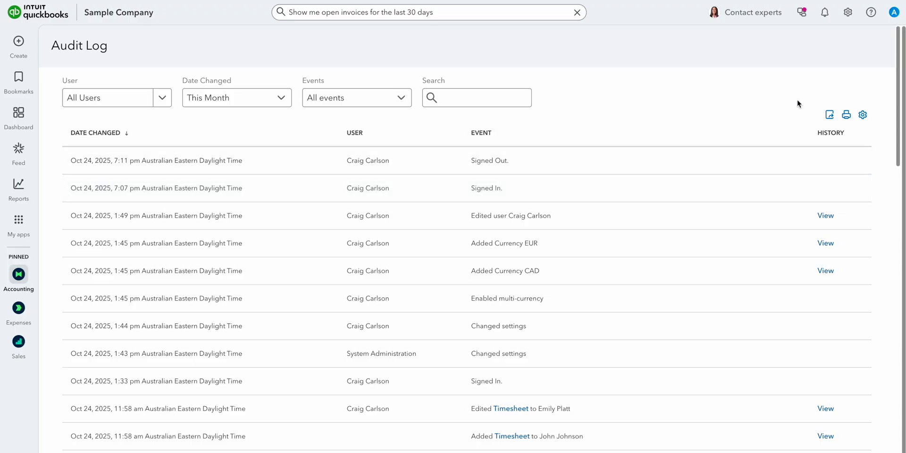
left_click(848, 13)
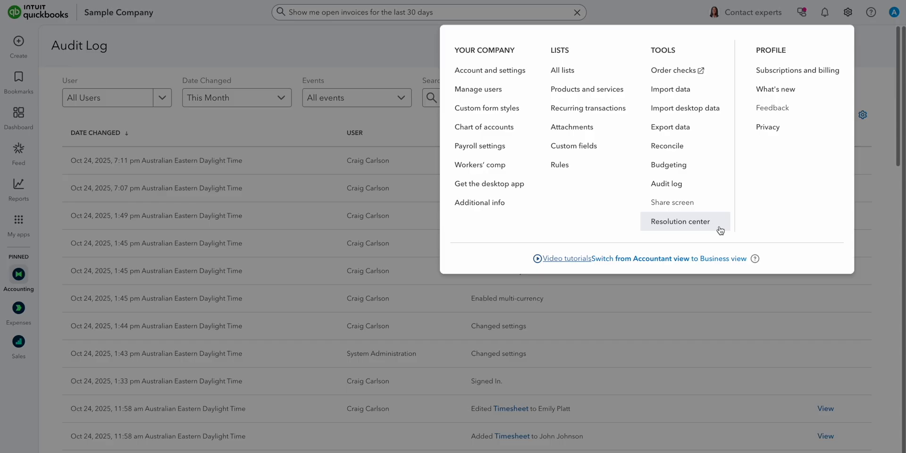
left_click(869, 84)
- Create a new invoice for the customer Cool Cars
left_click(24, 47)
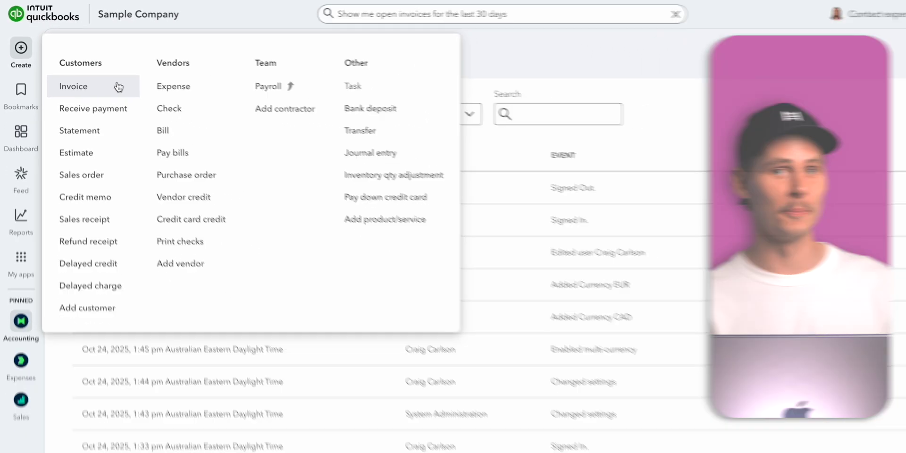
left_click(140, 103)
left_click(130, 211)
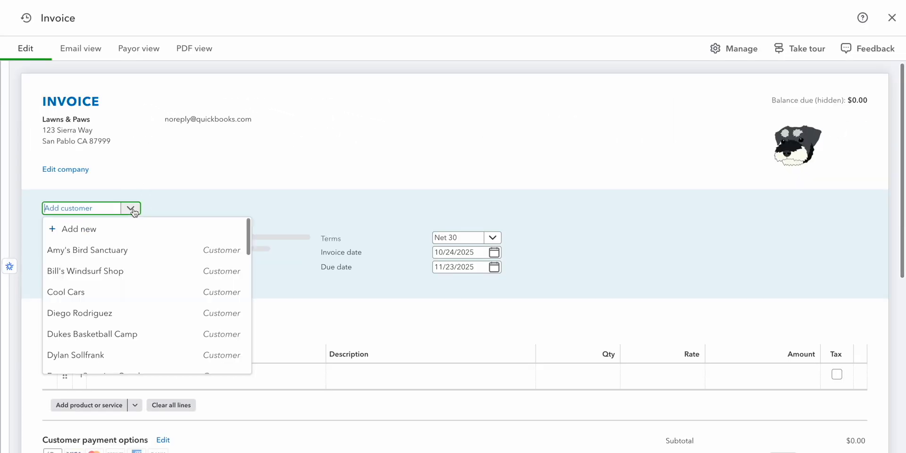
left_click(130, 290)
- Add the Gardening service as the invoice's first line with a rate of 200
scroll(377, 212, "down", 5)
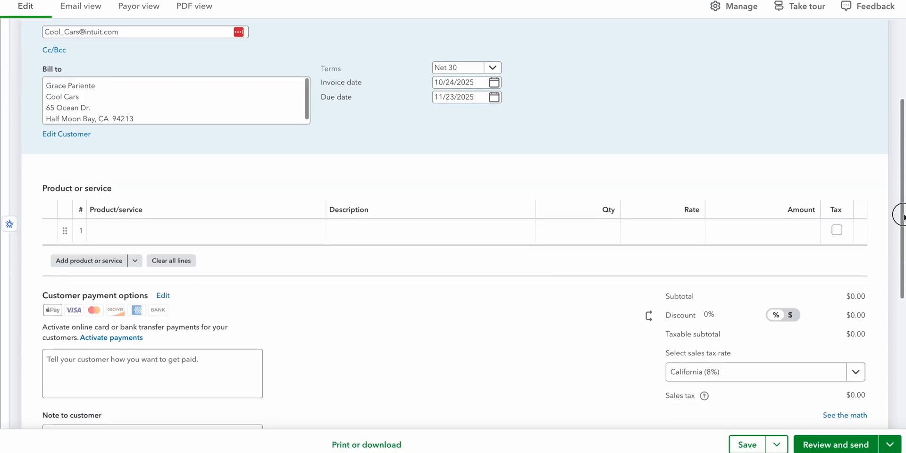
left_click(314, 224)
scroll(370, 277, "down", 3)
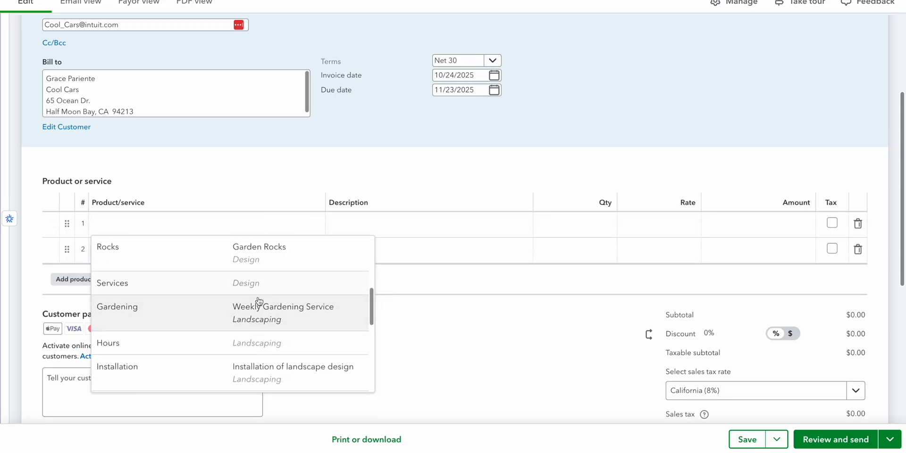
left_click(204, 303)
left_click(681, 226)
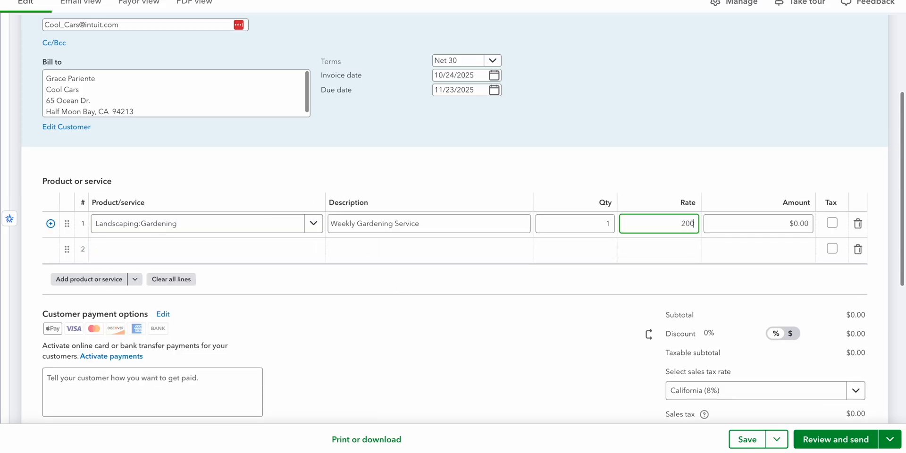
type("200")
- Give the invoice a 10% discount and select California (8%) as its sales tax rate
left_click(727, 333)
type("10")
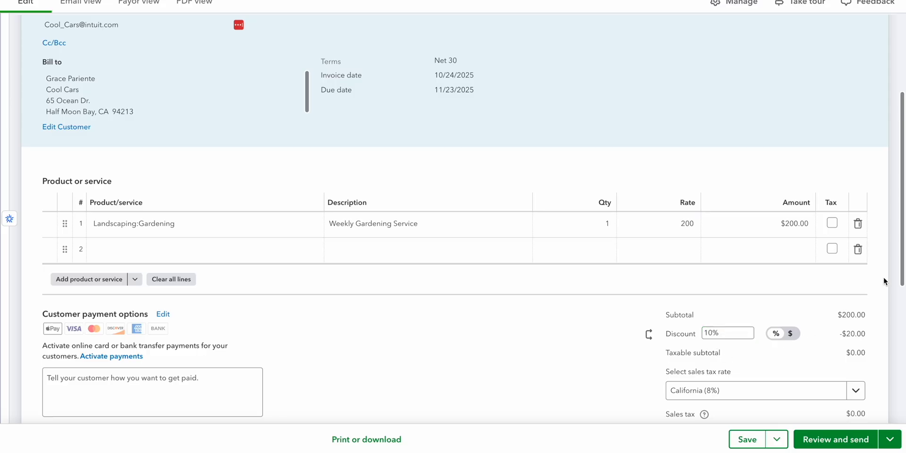
scroll(717, 314, "down", 2)
scroll(901, 293, "down", 2)
left_click(856, 226)
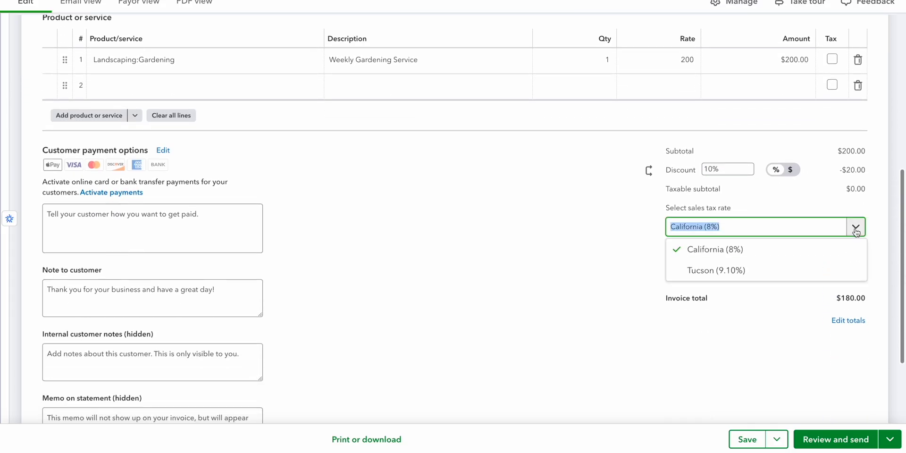
left_click(805, 248)
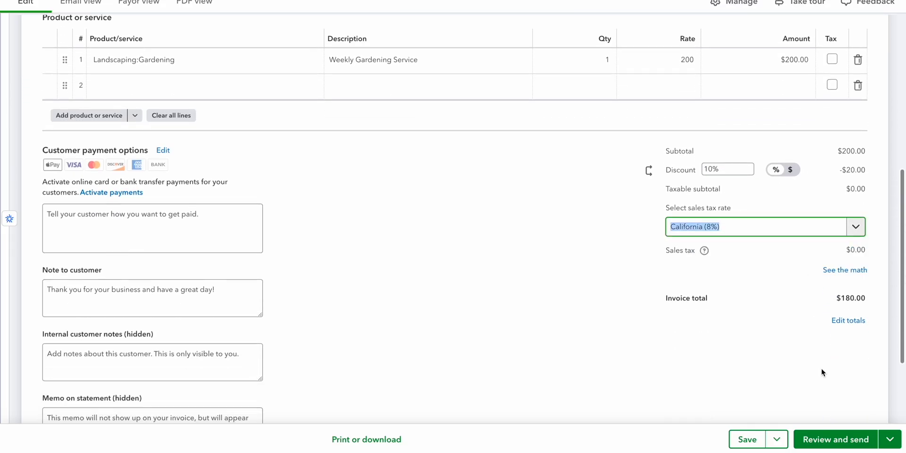
- Review the invoice email, replace its greeting with "Hey Buddy!", and send the invoice
left_click(828, 441)
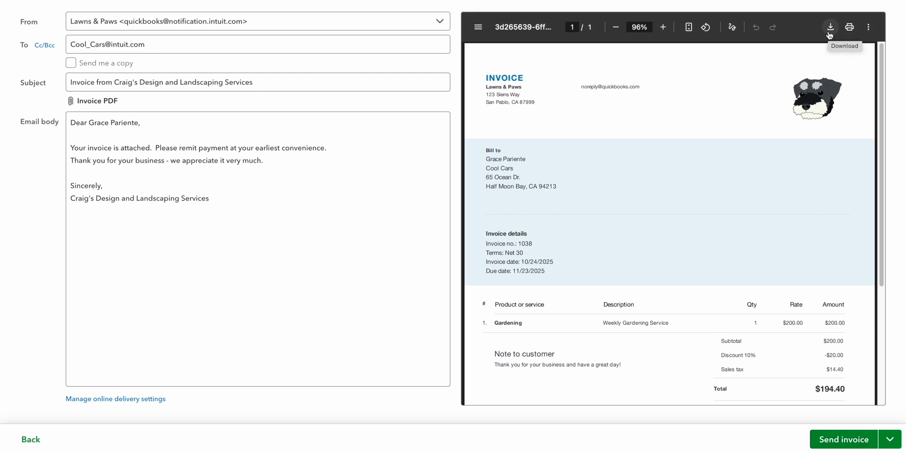
left_click(142, 123)
left_click_drag(141, 123, 72, 123)
type("Hey Buddy!")
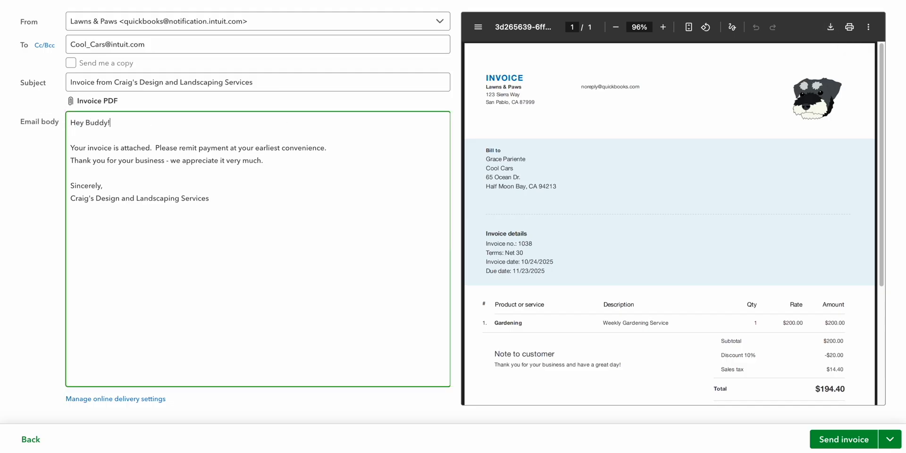
left_click(844, 439)
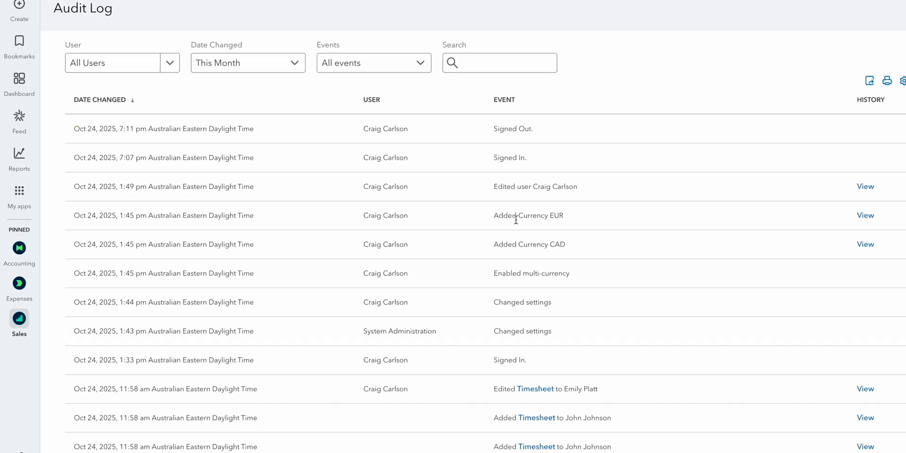
- Create a new expense and autofill it from the file Receipt - Books by Bessie.png
left_click(24, 59)
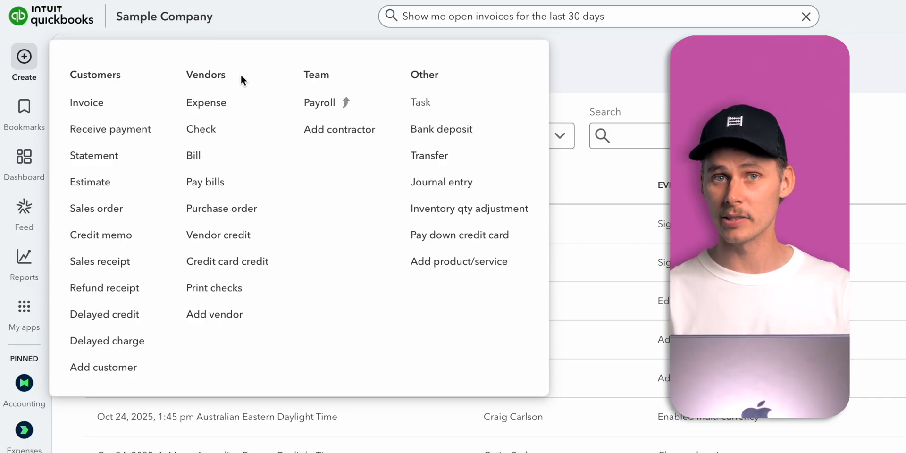
left_click(257, 101)
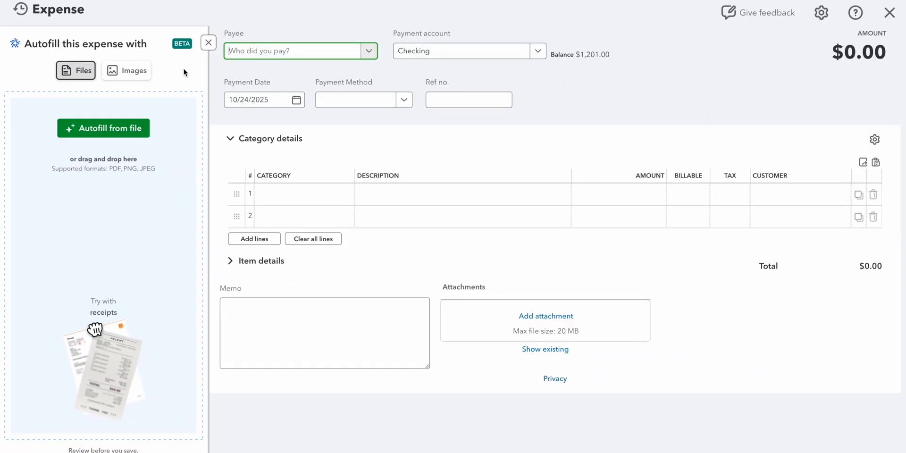
left_click(119, 140)
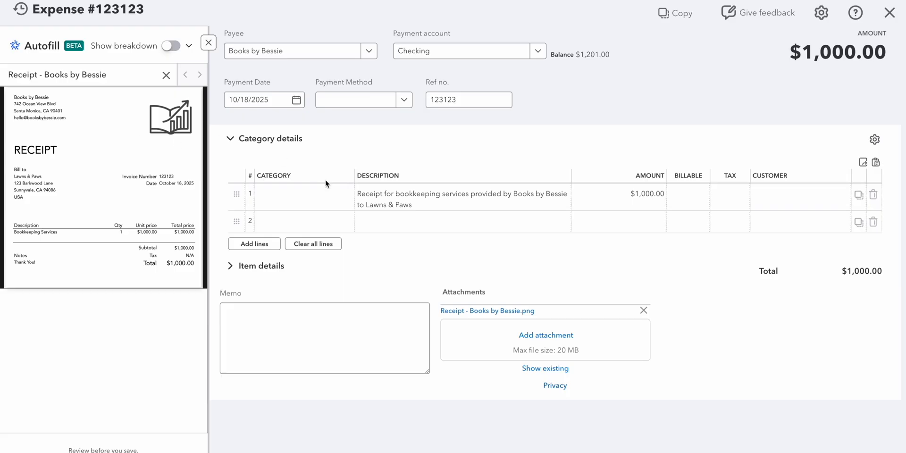
- Assign the Bookkeeper category to the expense's first line, then save and close the expense
left_click(345, 199)
type("bookkeep")
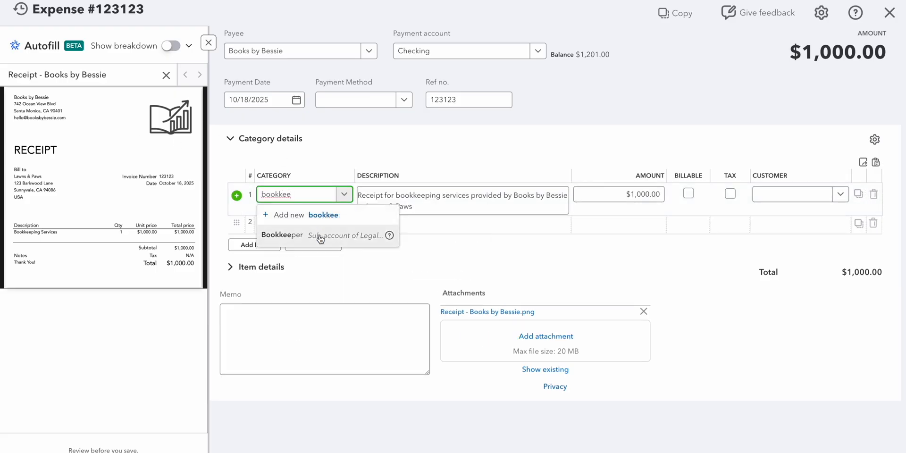
left_click(319, 238)
scroll(750, 313, "down", 2)
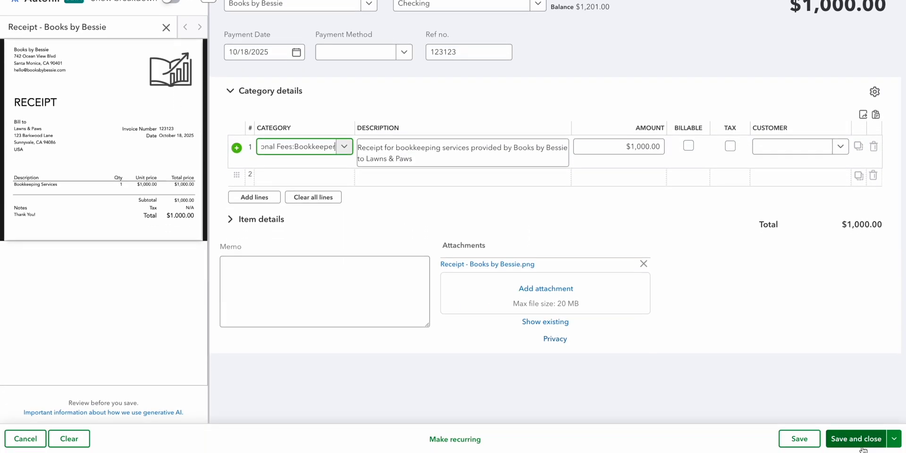
left_click(860, 444)
- Create a bill from the file Bill - Cal Telephone.png, assign Utilities:Telephone to its first line, and save it
left_click(26, 54)
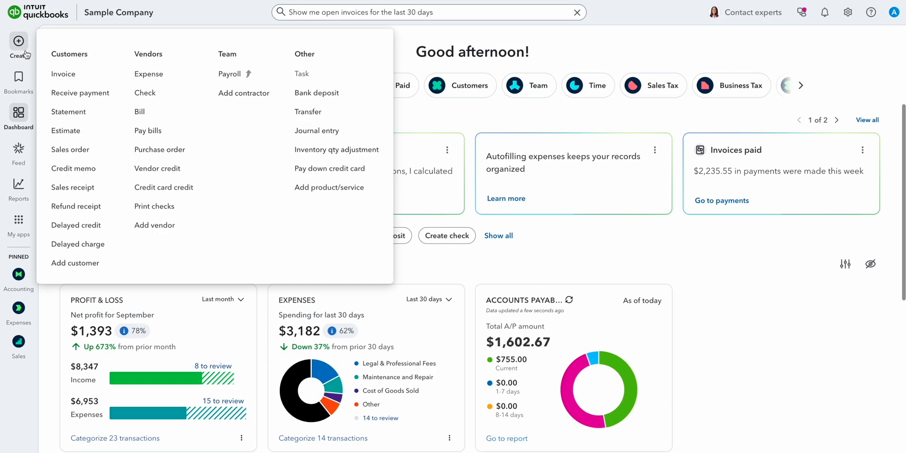
left_click(181, 114)
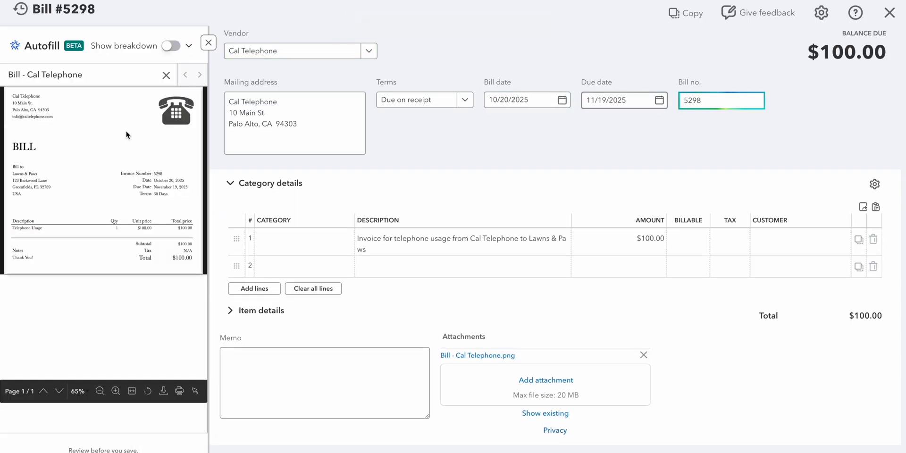
left_click(316, 241)
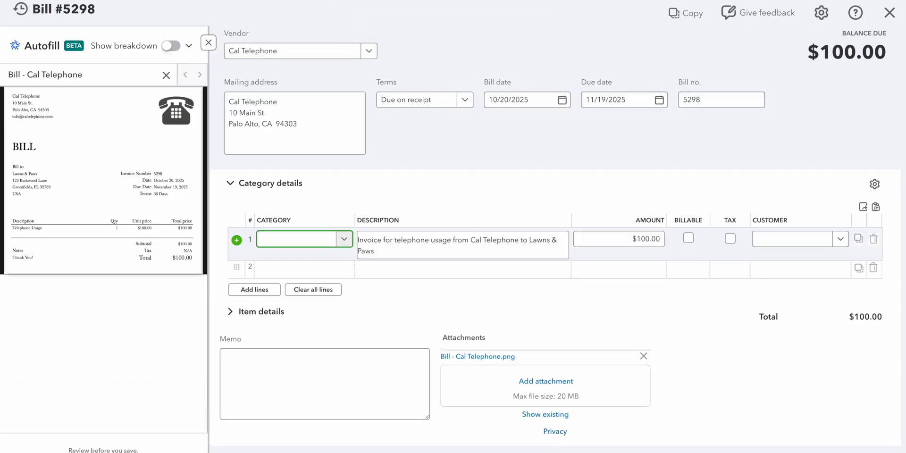
type("telephone")
key("Return")
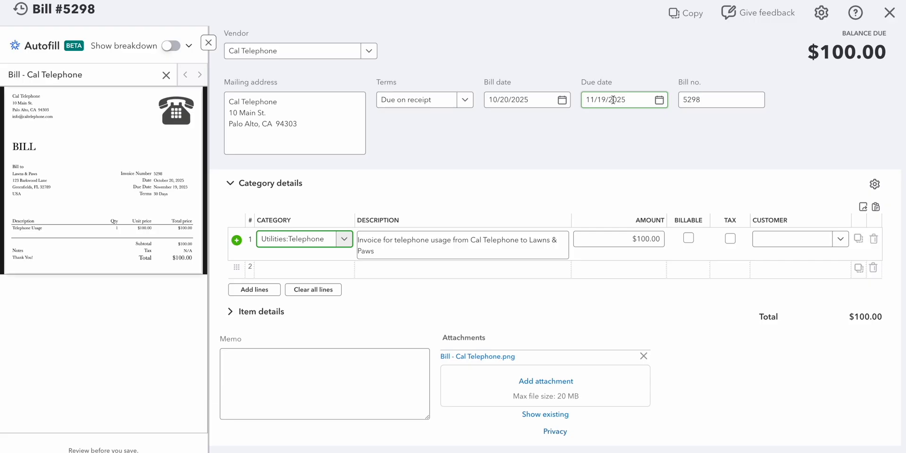
scroll(625, 122, "down", 1)
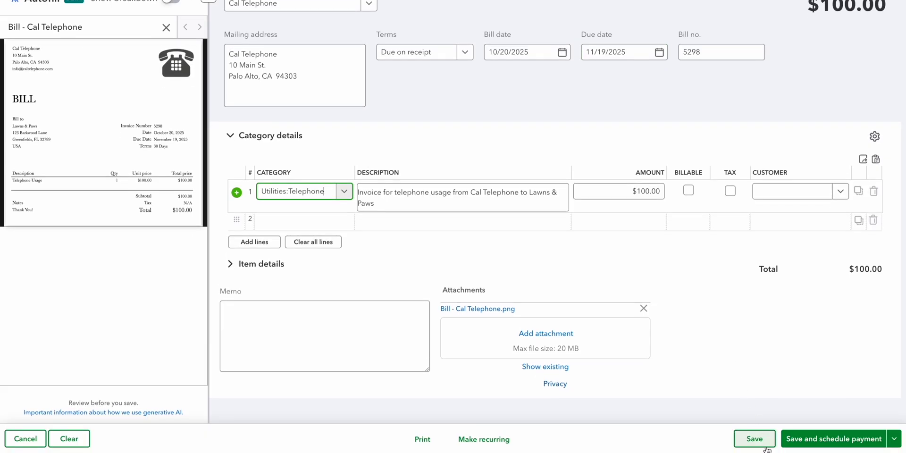
left_click(754, 438)
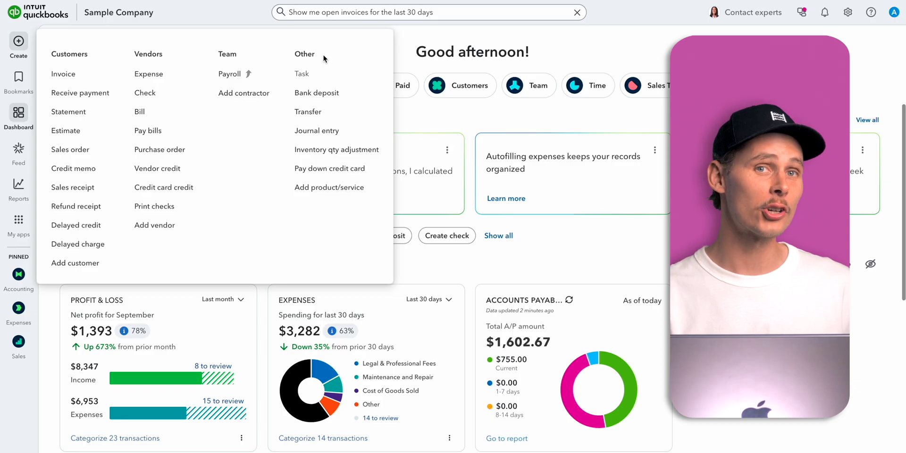
- View a blank journal entry form and close it without entering anything
left_click(344, 129)
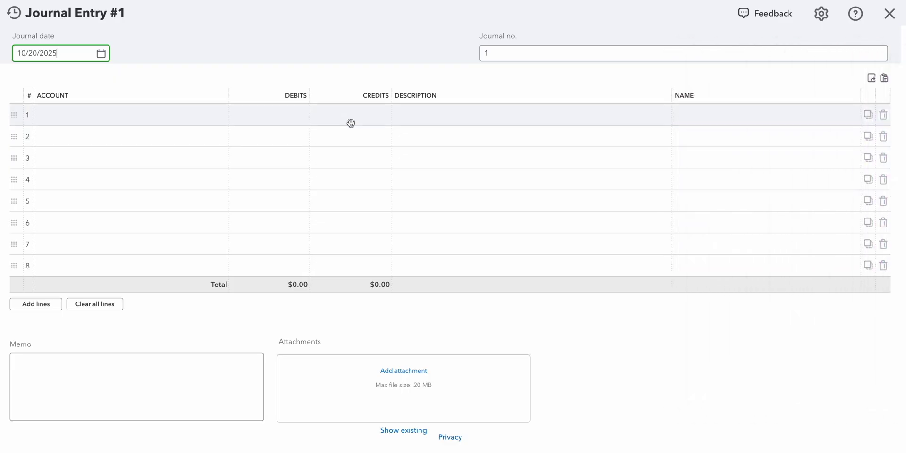
left_click(888, 14)
- Customize the bookmarks to include Standard reports and Feed, with Standard reports placed first, and save the arrangement
mouse_move(29, 85)
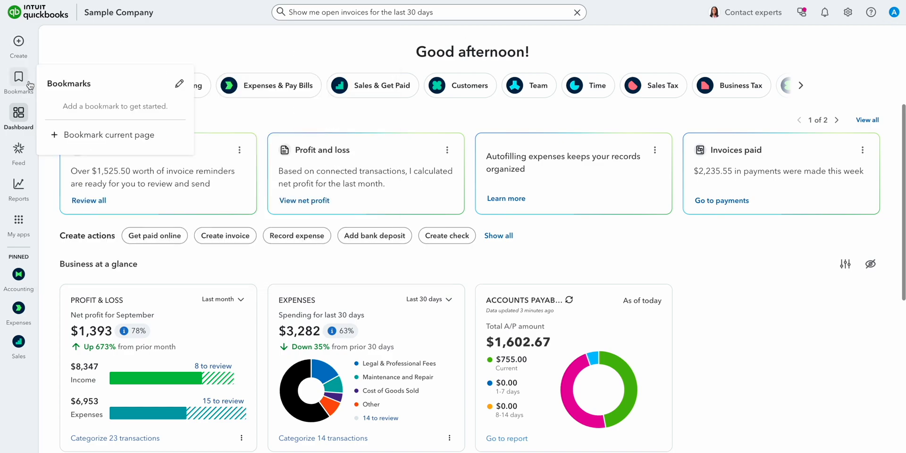
left_click(179, 90)
left_click(355, 213)
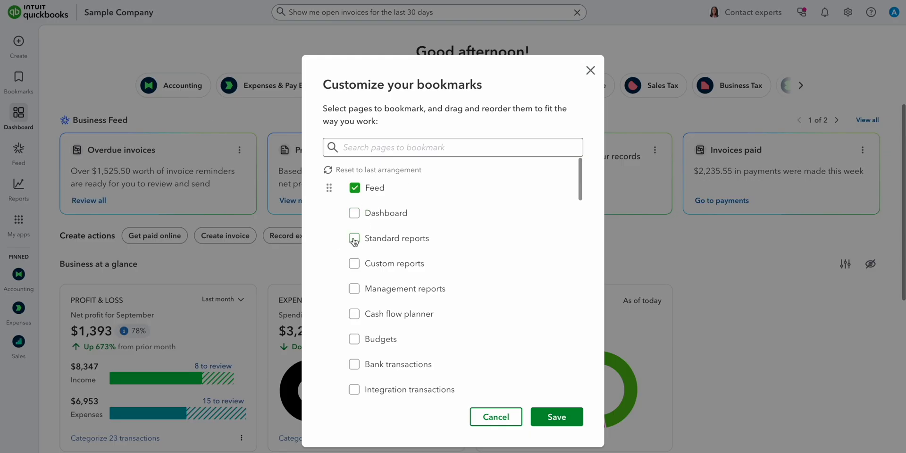
left_click(354, 238)
left_click_drag(329, 213, 330, 187)
left_click(552, 416)
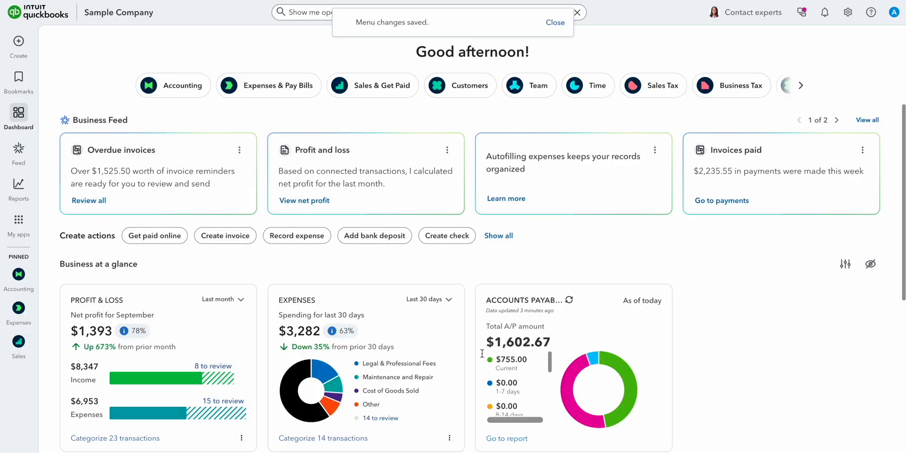
mouse_move(35, 86)
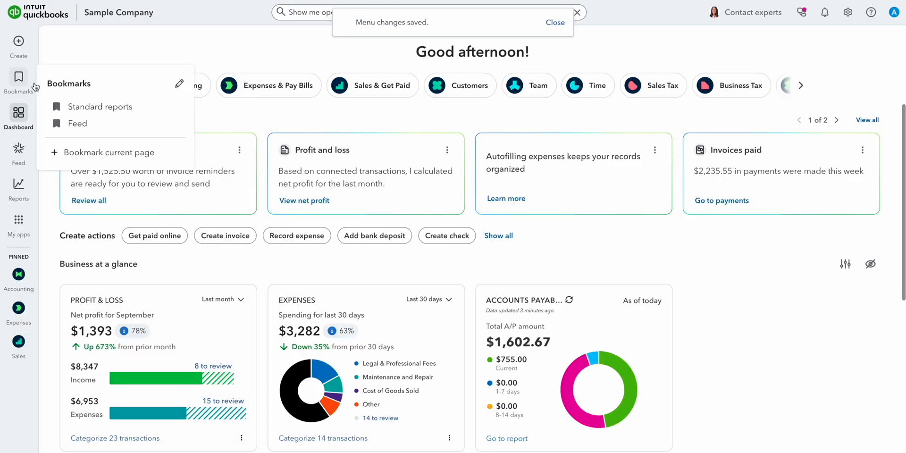
- Return to the dashboard and look through the Business Feed down to its end
left_click(27, 117)
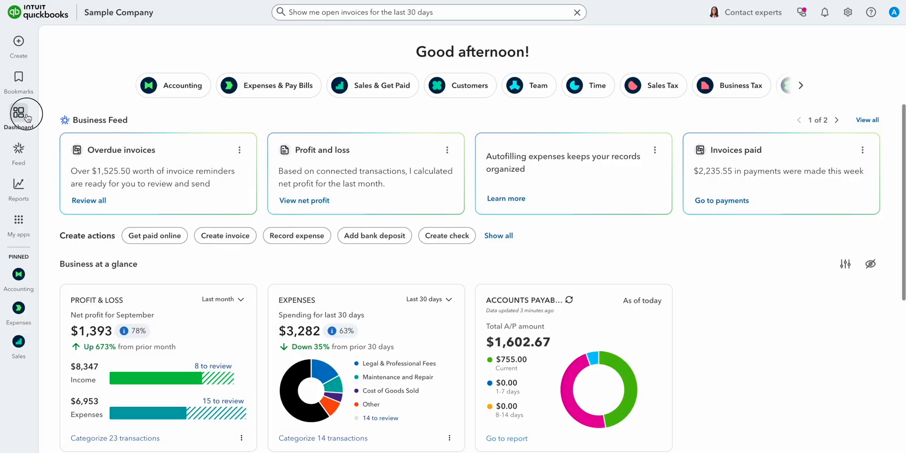
left_click(19, 150)
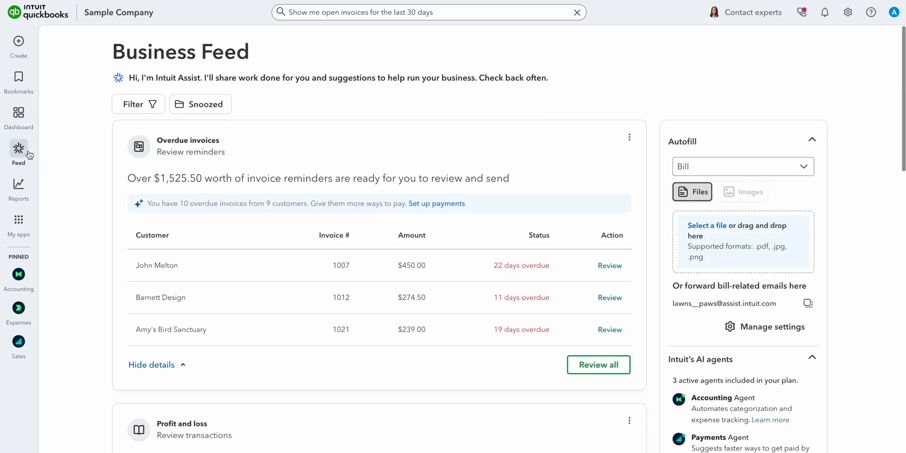
left_click_drag(901, 114, 900, 452)
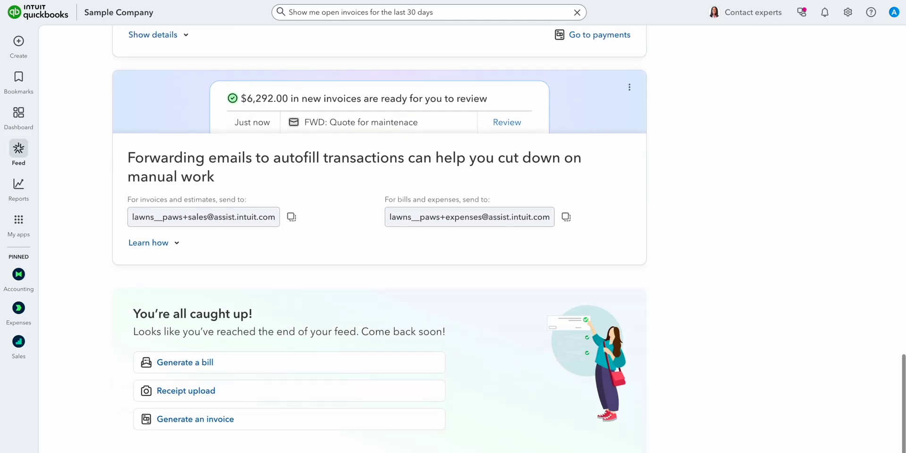
- View the Balance Sheet with its insights and the Profit and Loss report, returning to the standard reports after each
mouse_move(28, 195)
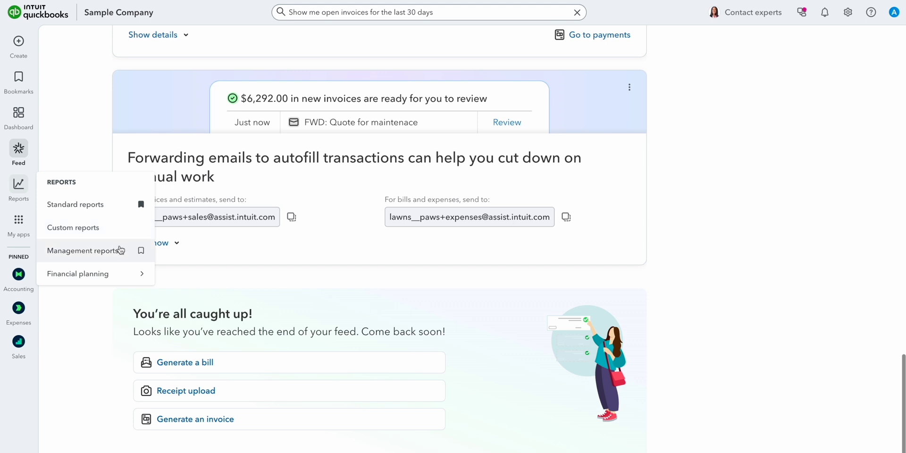
mouse_move(125, 275)
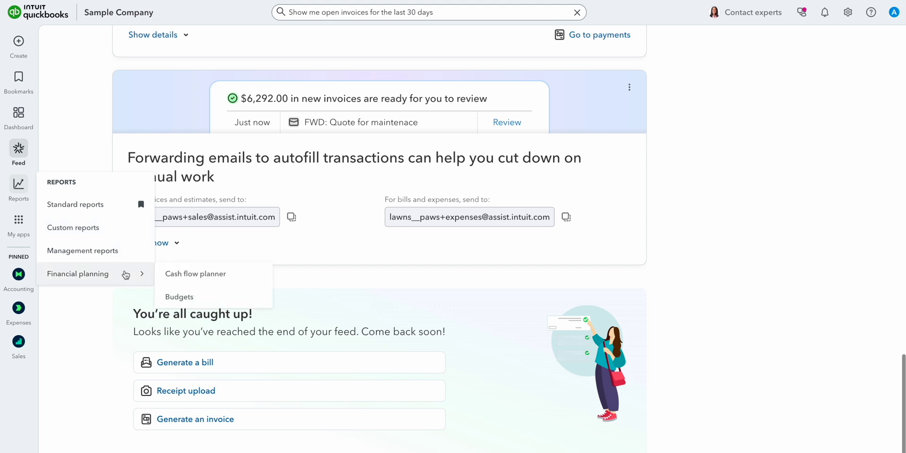
left_click(107, 211)
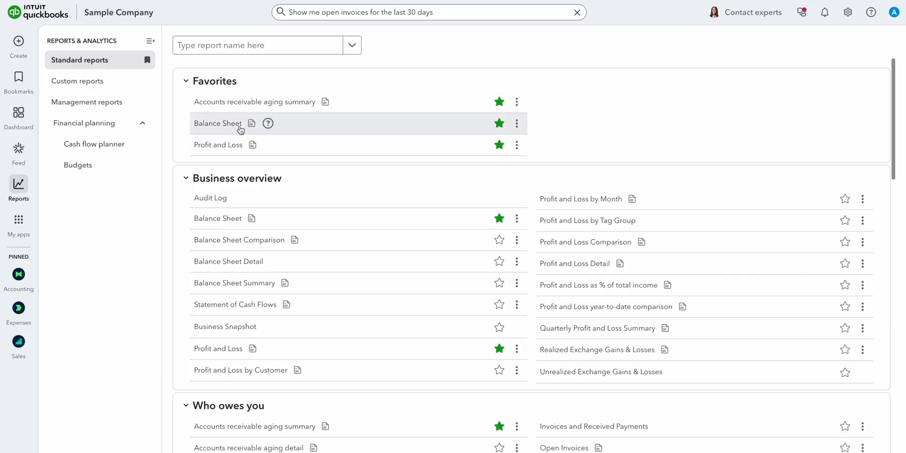
left_click(218, 123)
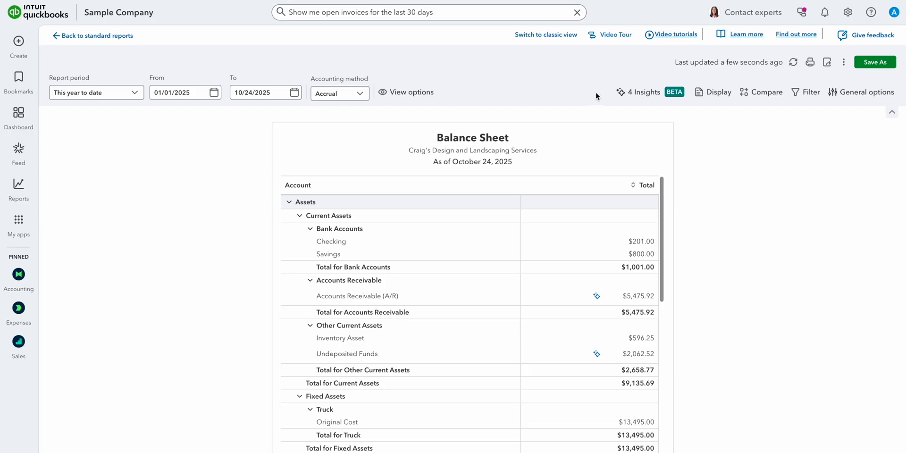
left_click(638, 92)
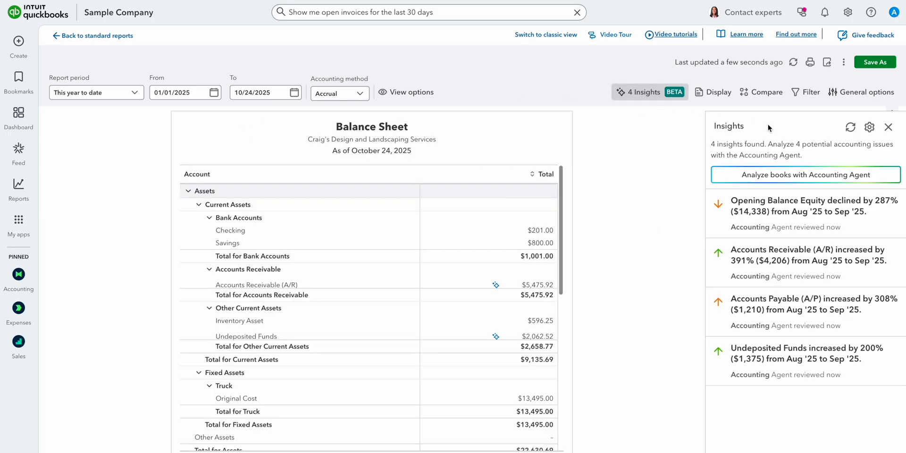
left_click(888, 127)
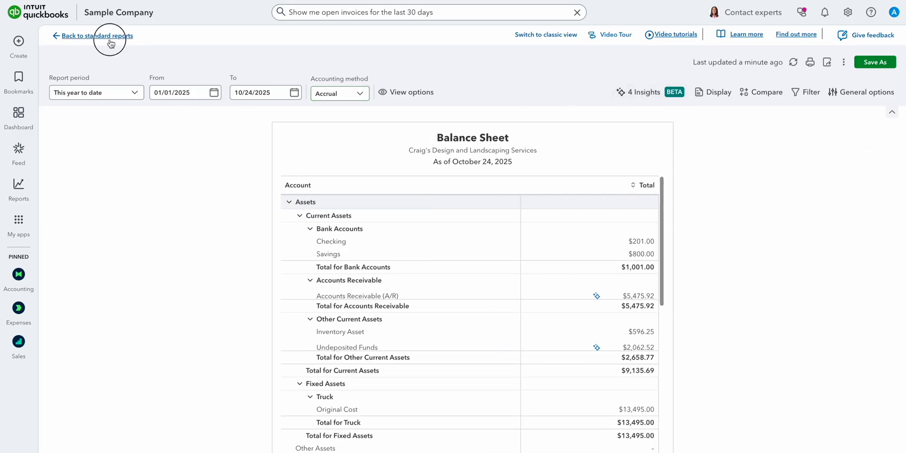
left_click(97, 36)
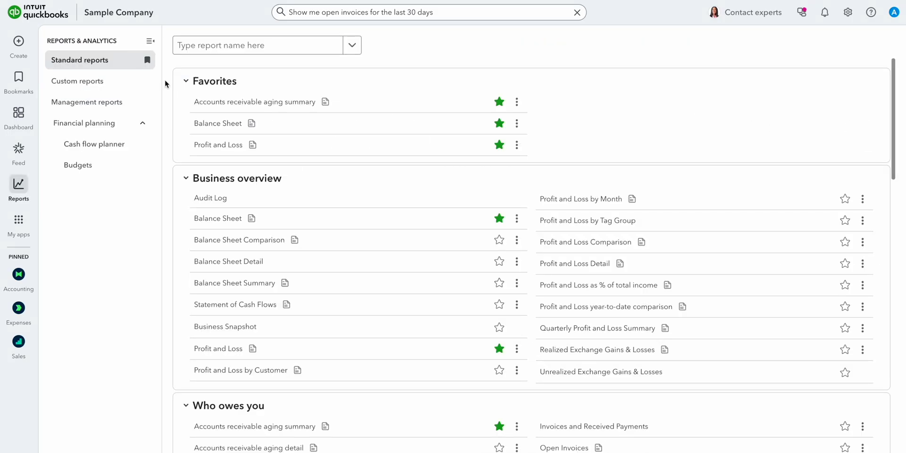
left_click(222, 146)
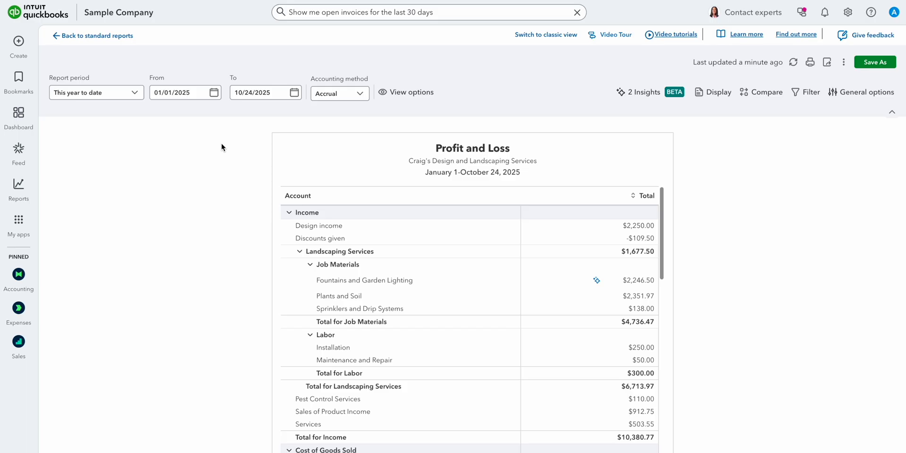
left_click(120, 36)
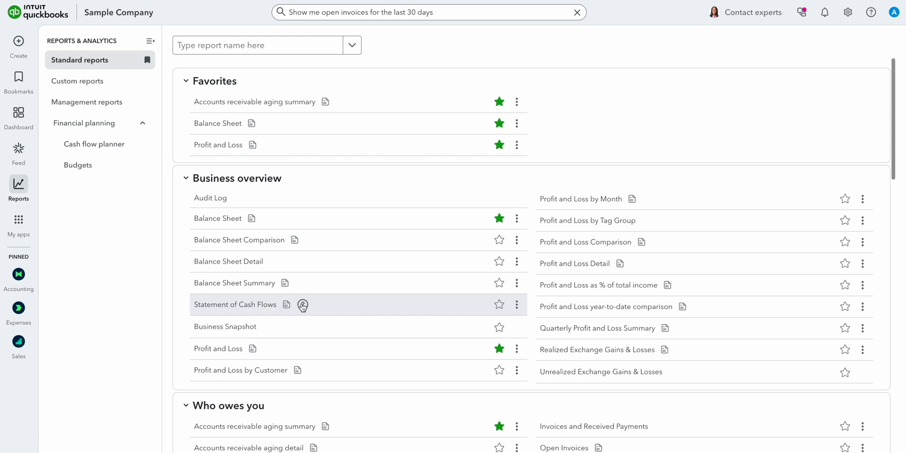
- Add Statement of Cash Flows to the favorite reports and open that report
left_click(499, 304)
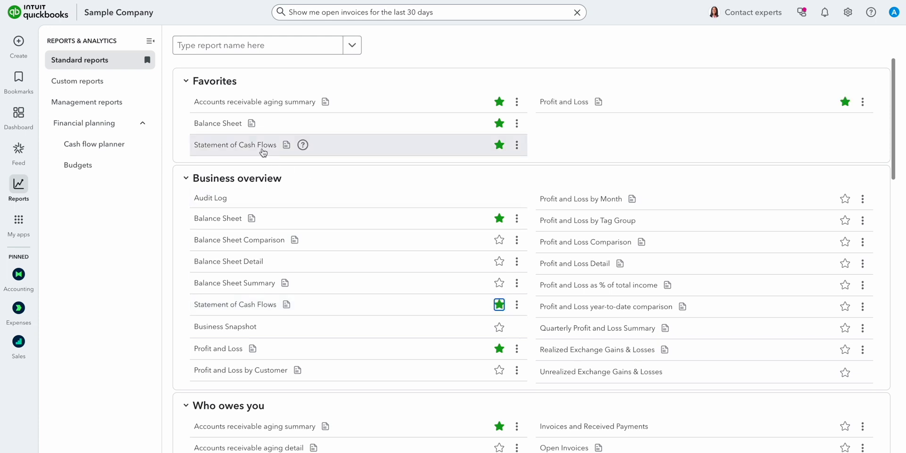
left_click(263, 146)
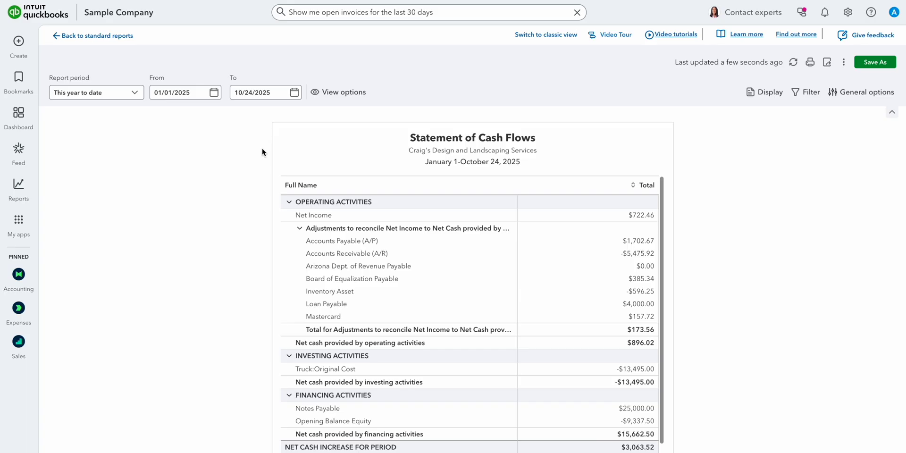
scroll(98, 191, "down", 1)
- Customize the app menus so Sales & Get Paid sits above Expenses & Pay Bills, and save the order
mouse_move(30, 179)
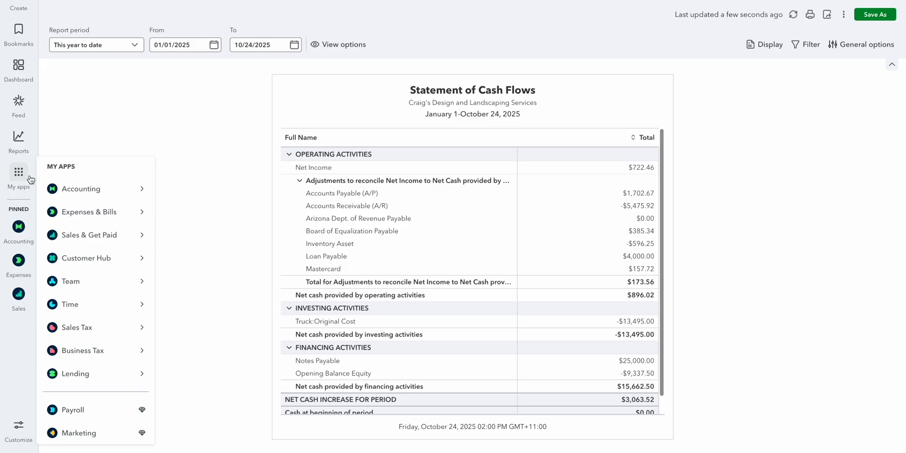
left_click(18, 425)
left_click_drag(352, 173, 349, 152)
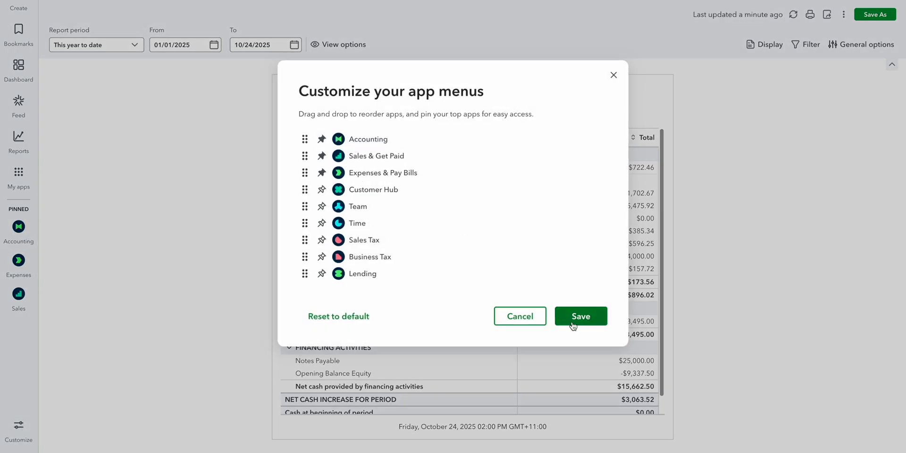
left_click(568, 315)
- Open the bank transactions page of the Accounting app
mouse_move(27, 228)
mouse_move(101, 244)
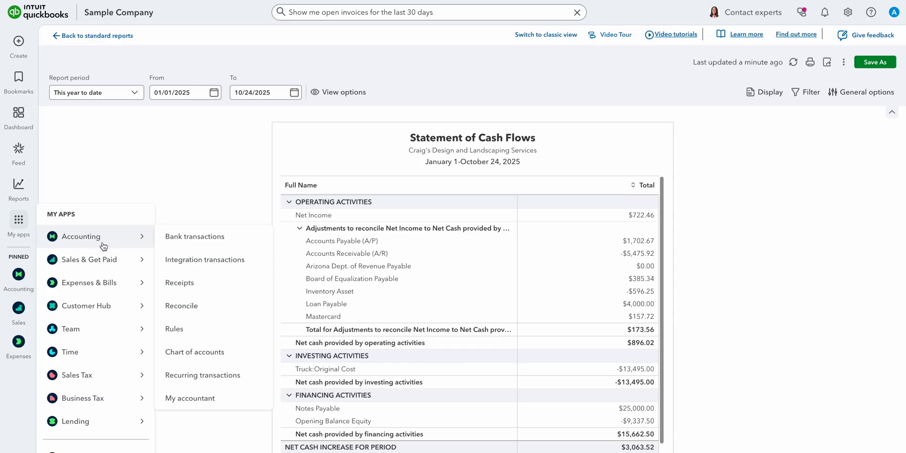
left_click(181, 239)
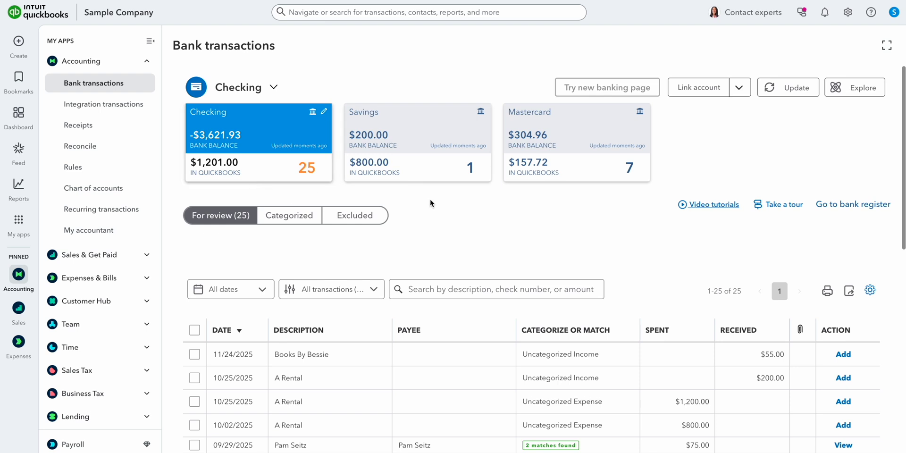
- View the banks offered for linking an account and return to the bank transactions without connecting one
left_click(691, 87)
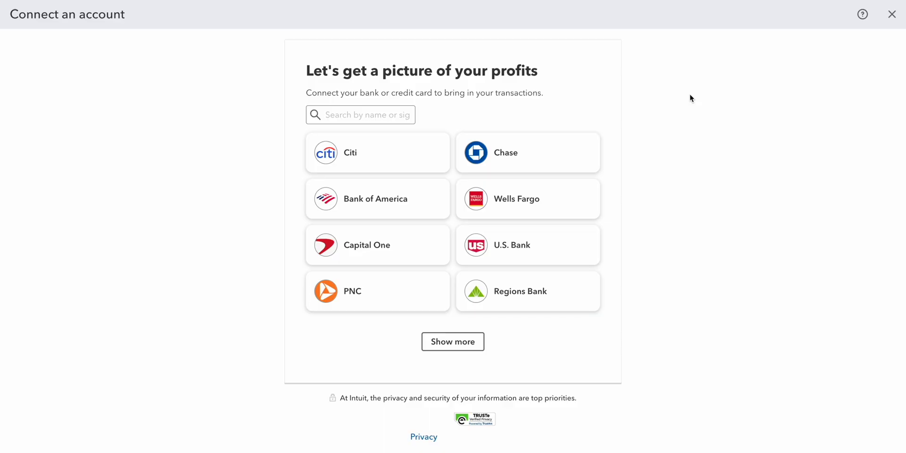
left_click(892, 14)
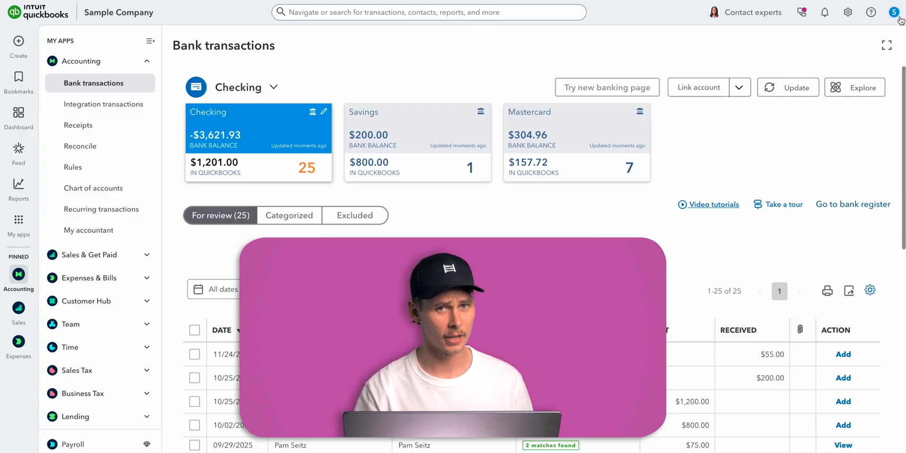
- Expand the bank transactions to full screen and match the 09/29/2025 deposit of $868.15
left_click(891, 54)
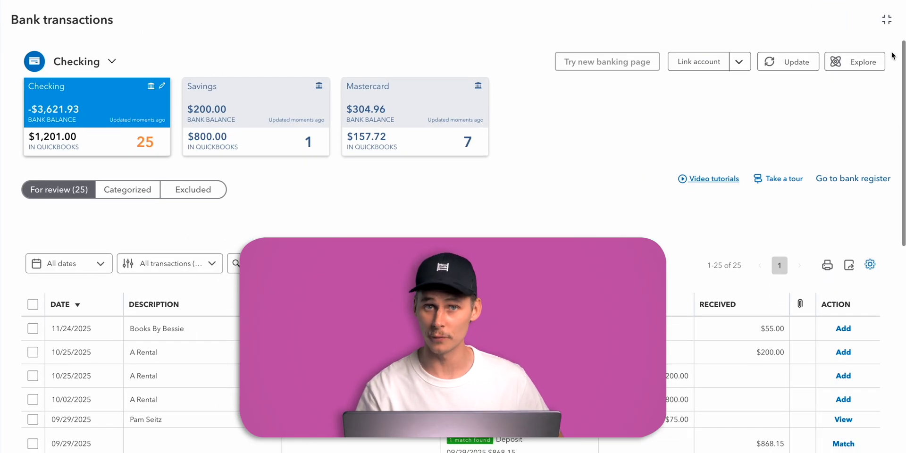
left_click_drag(903, 55, 903, 171)
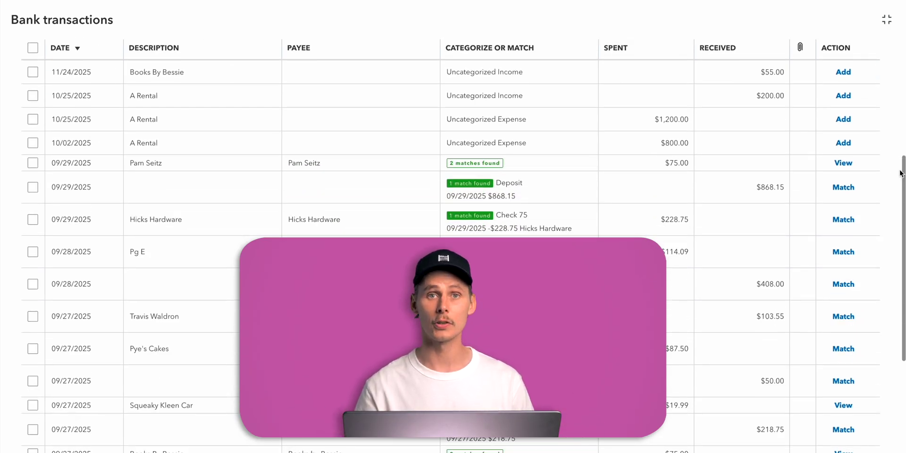
left_click(843, 188)
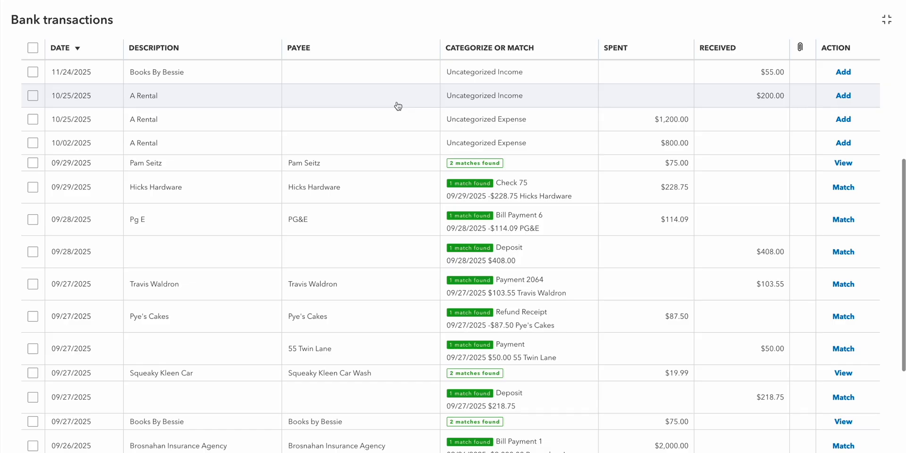
- Categorize the 10/25/2025 A Rental deposit of $200.00 with payee Cool Cars, account Landscaping Services and memo Rental Income, and add it
left_click(398, 106)
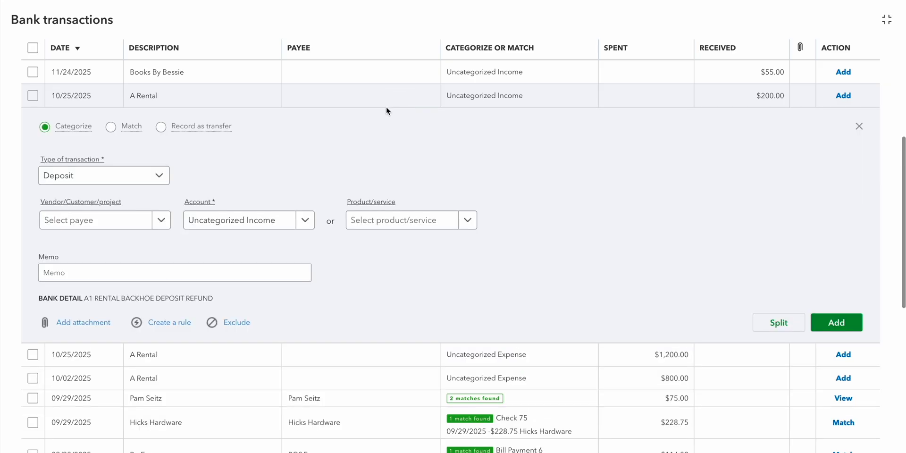
left_click(158, 221)
left_click(128, 310)
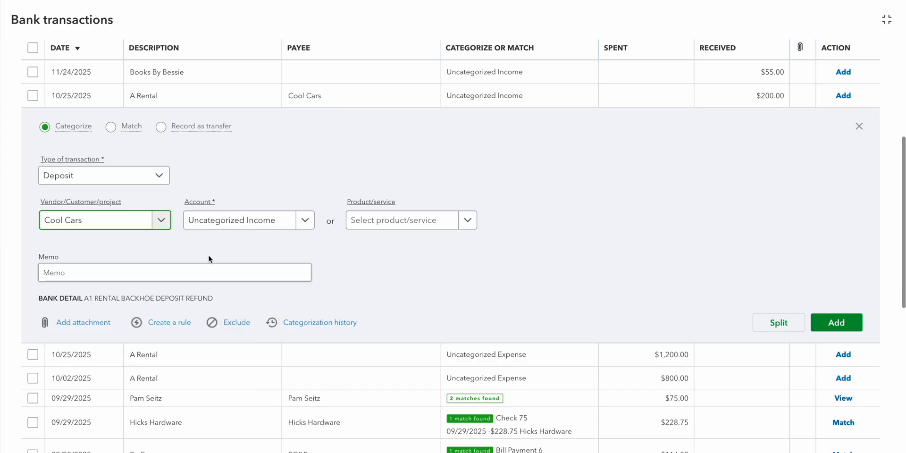
left_click(236, 219)
type("landsc")
left_click(309, 288)
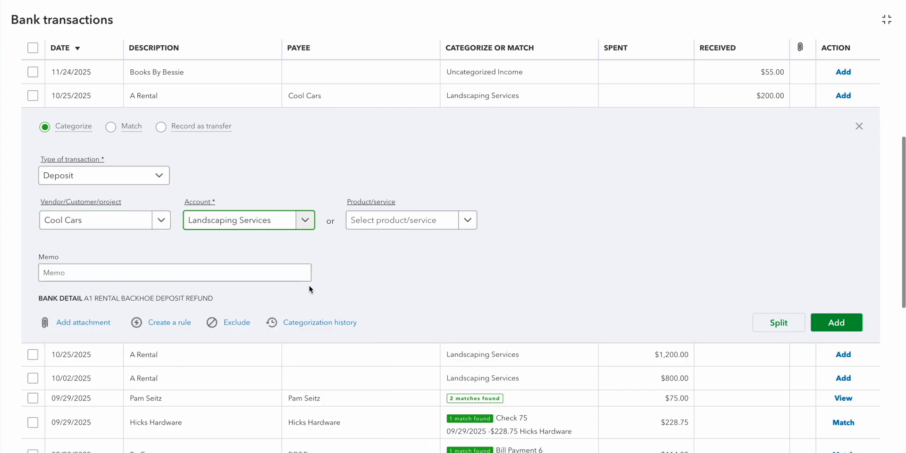
left_click(292, 272)
type("Rental Income")
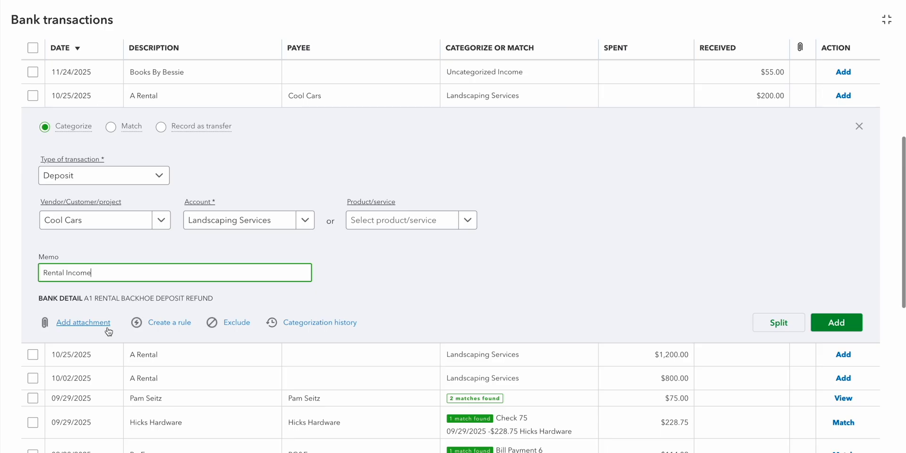
left_click(835, 323)
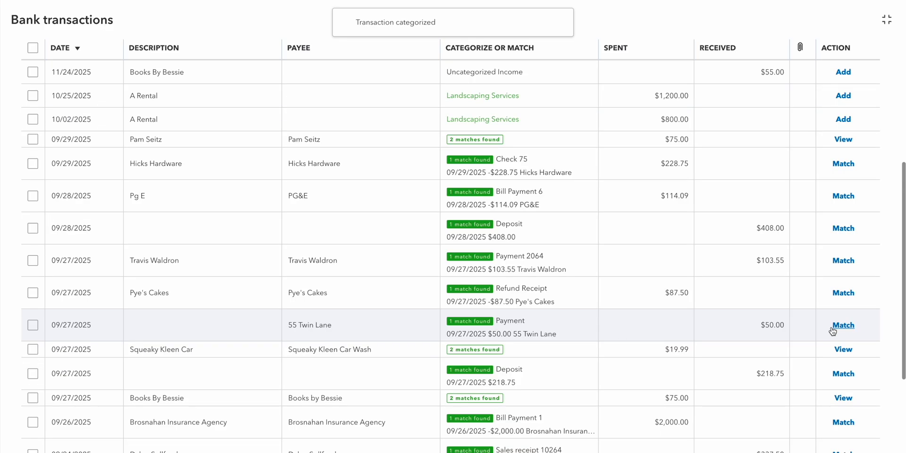
- Leave the full-screen bank transactions, open the Rules page and view the new rule form without creating a rule
scroll(858, 175, "up", 5)
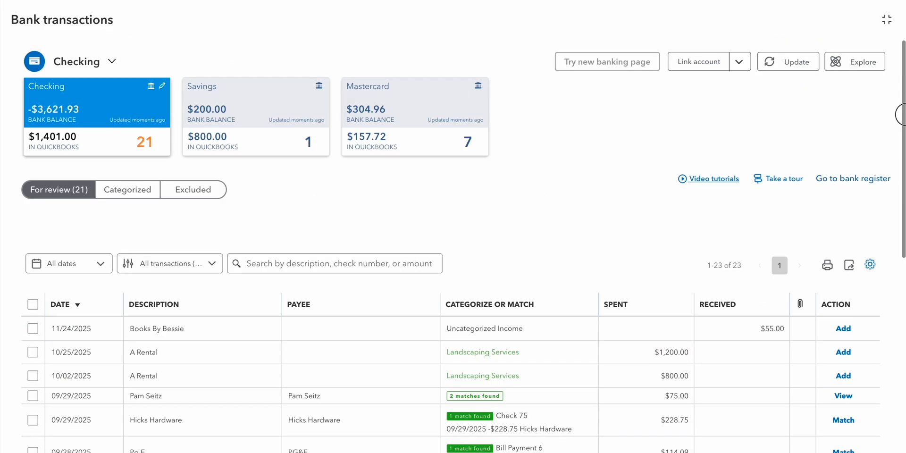
left_click(885, 20)
left_click(121, 169)
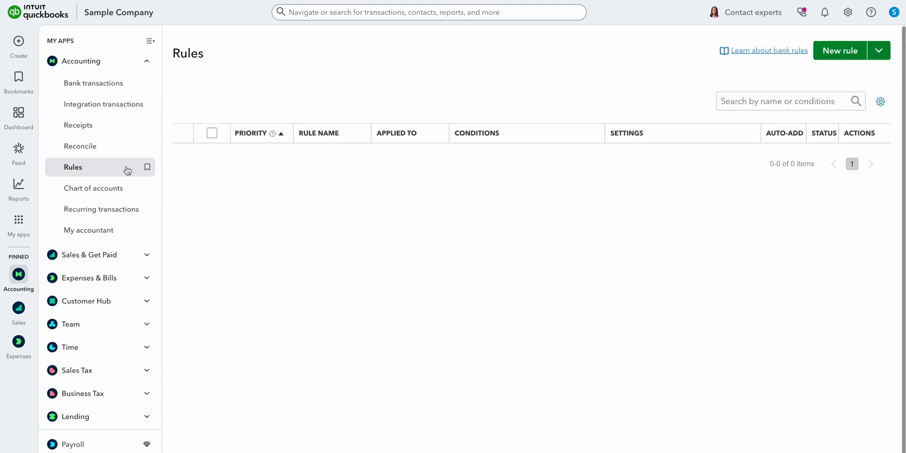
left_click(824, 56)
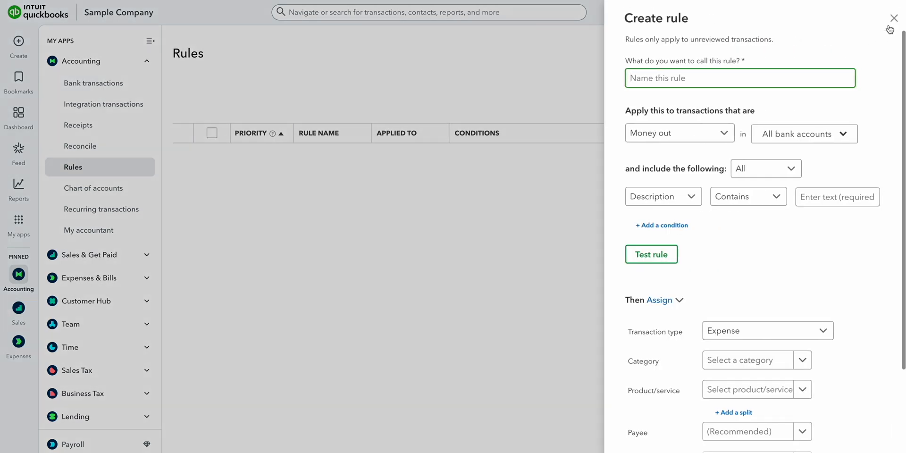
left_click(890, 29)
- View the unpaid sales from the Sales & Get Paid overview and filter the sales transactions to overdue invoices
mouse_move(18, 222)
mouse_move(118, 266)
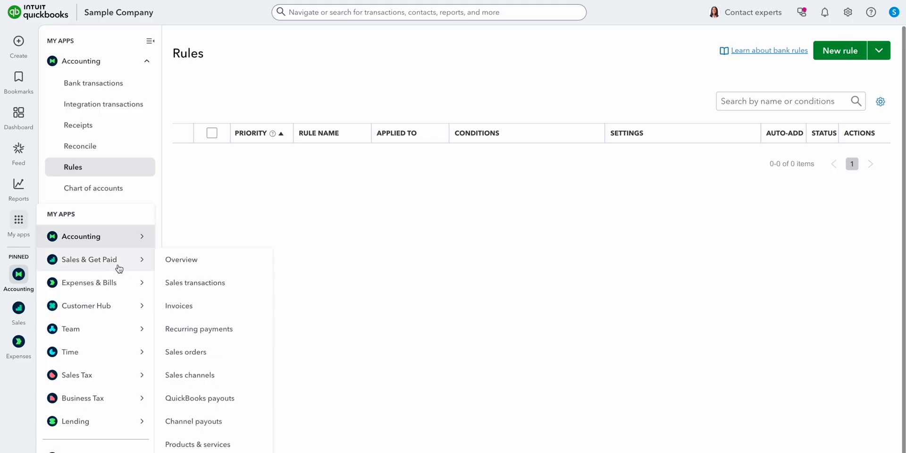
left_click(171, 268)
mouse_move(438, 334)
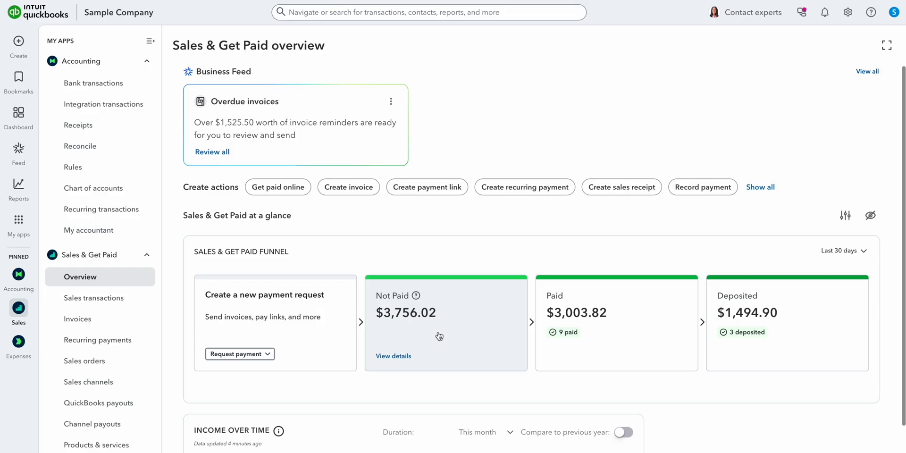
left_click(439, 335)
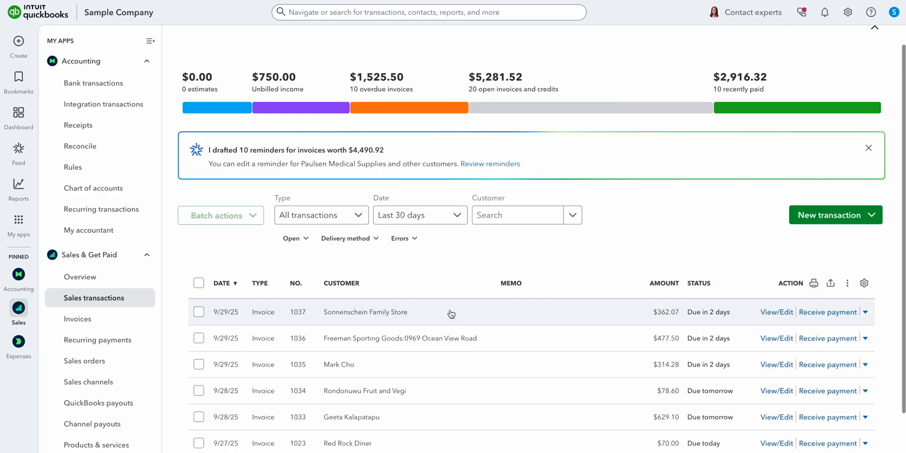
left_click(445, 108)
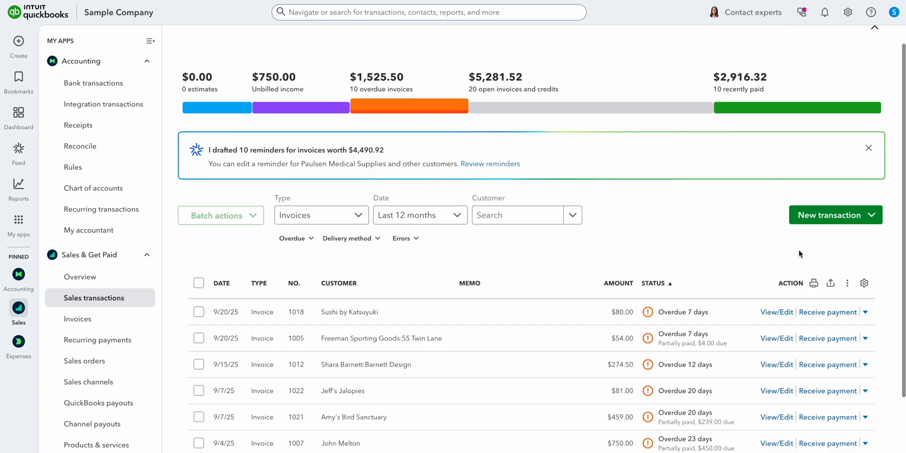
- Send a reminder with a Stern tone for the $80.00 overdue invoice dated 9/20/25
left_click(865, 312)
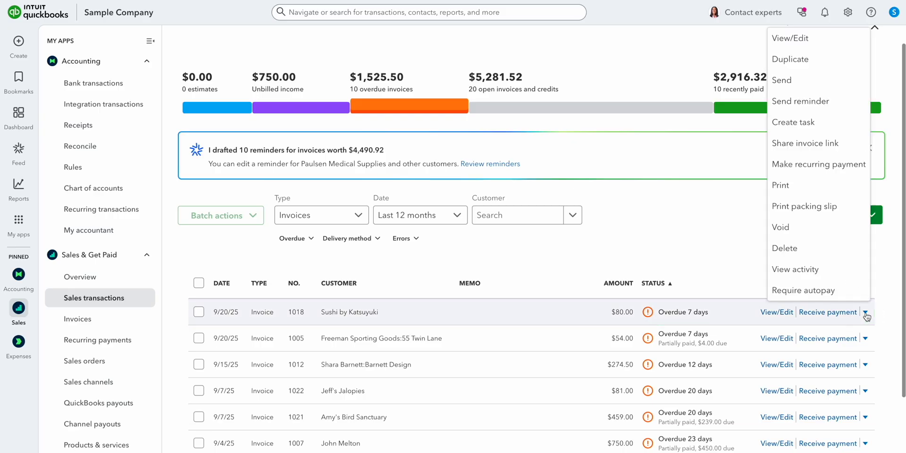
left_click(838, 110)
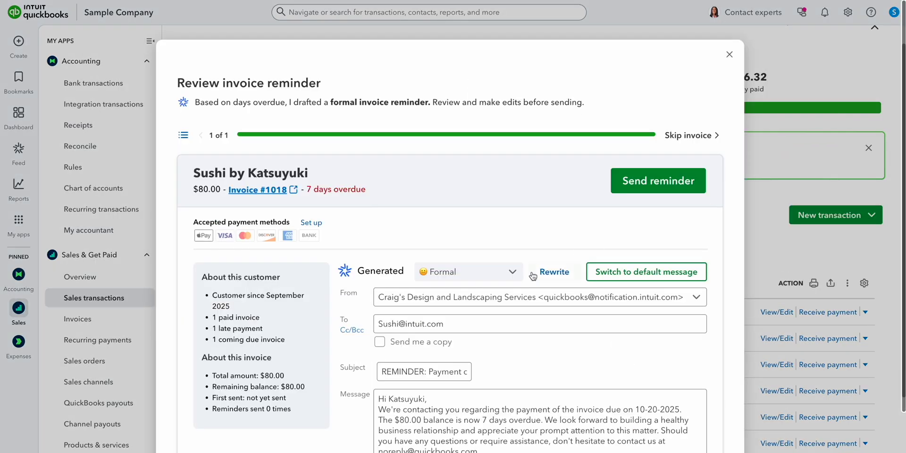
left_click(517, 280)
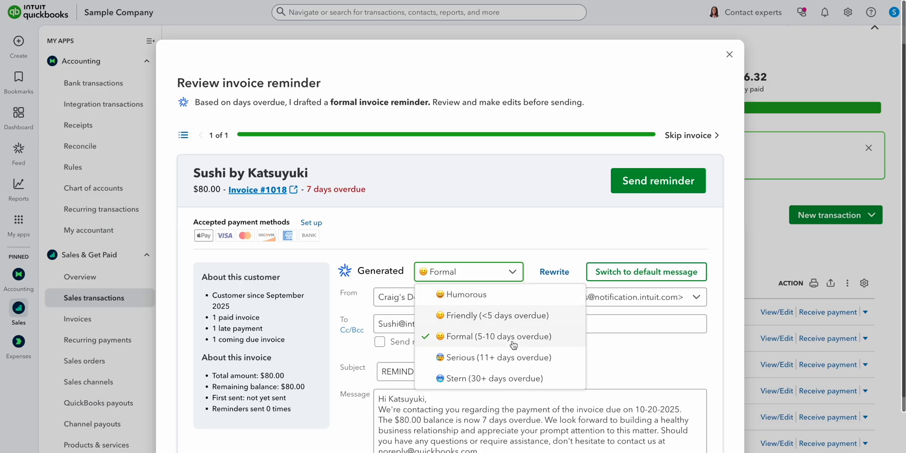
left_click(517, 381)
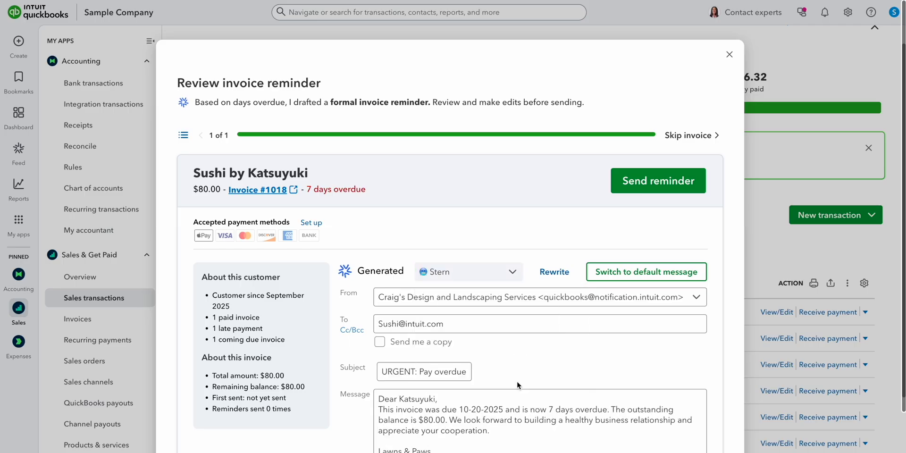
left_click(658, 191)
left_click(731, 95)
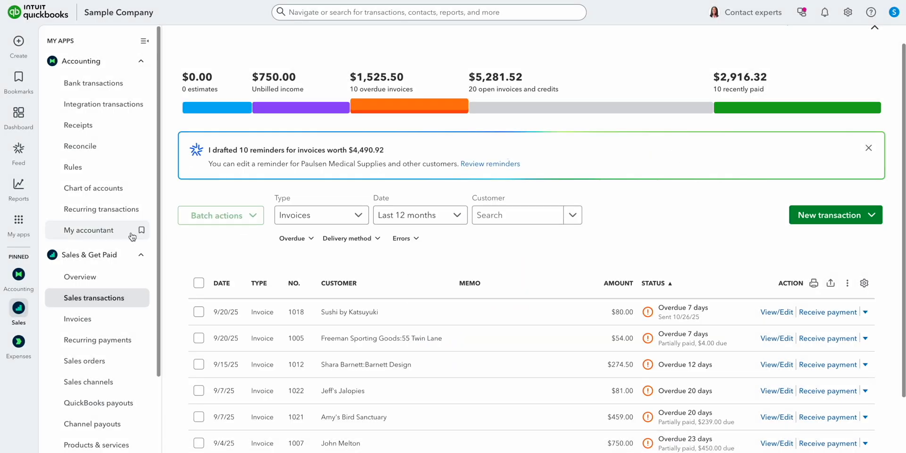
- Open the expense transactions of the Expenses & Bills app
mouse_move(18, 222)
mouse_move(120, 288)
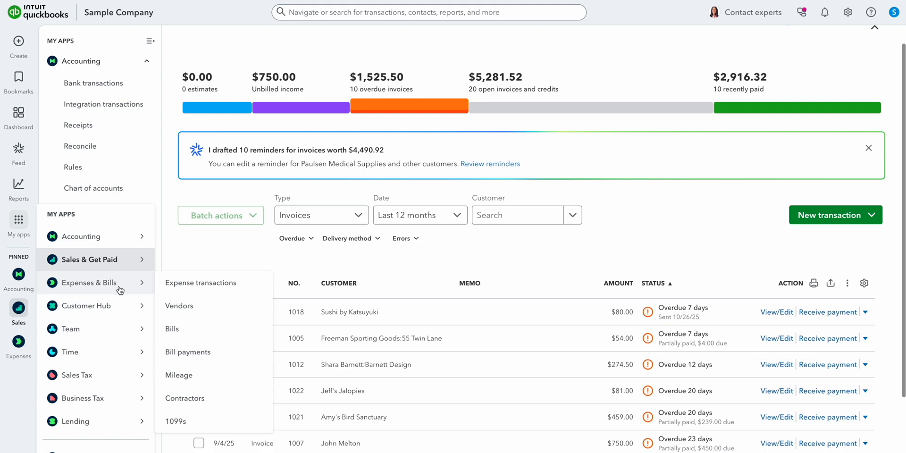
left_click(120, 289)
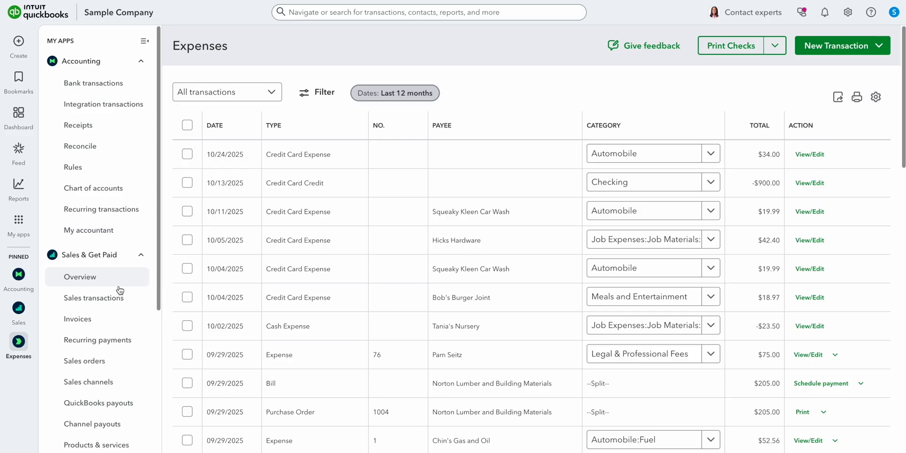
- Open the Bills page of the Expenses & Bills app and collapse the expanded app menu
mouse_move(102, 289)
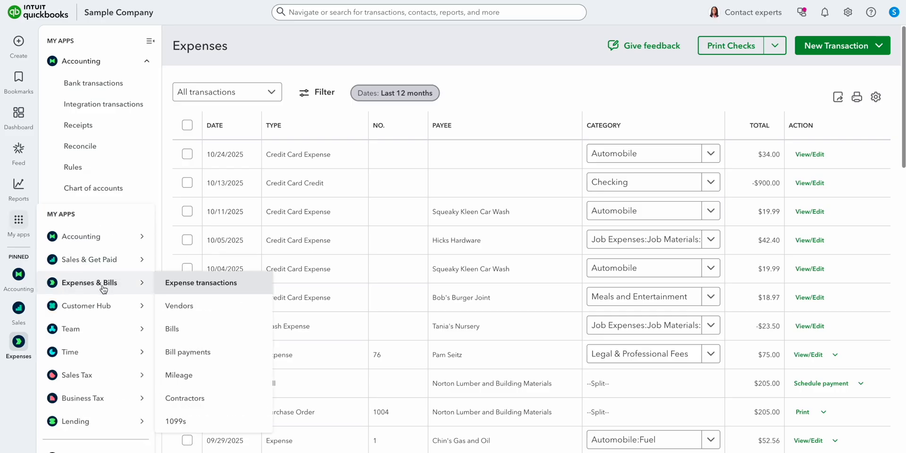
left_click(209, 334)
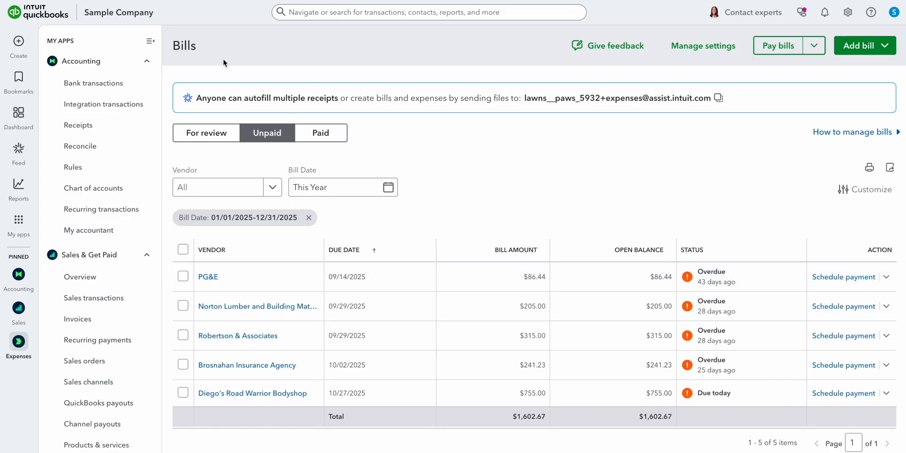
left_click(150, 41)
- View the Vendors page of the Expenses & Bills app and open its Mileage page
mouse_move(18, 221)
mouse_move(102, 282)
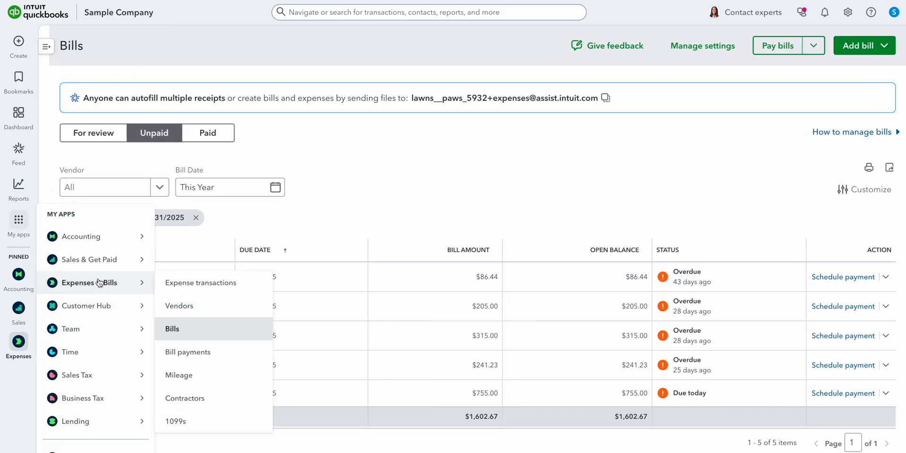
left_click(221, 309)
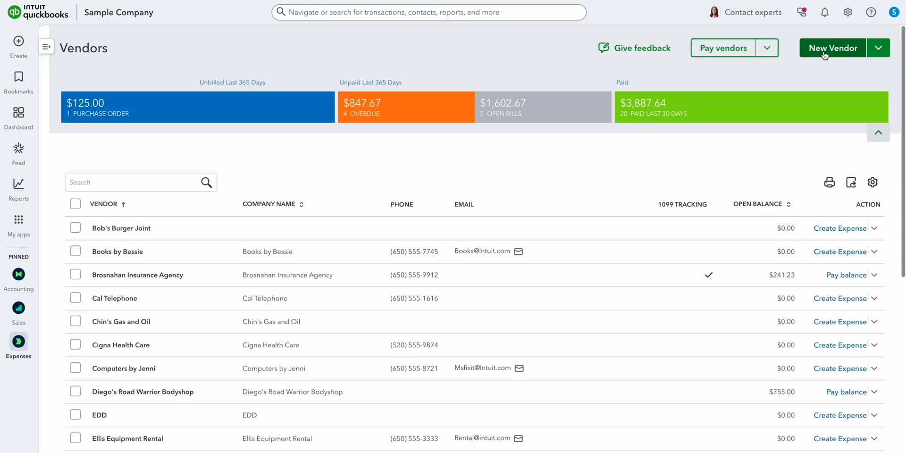
mouse_move(19, 221)
mouse_move(111, 283)
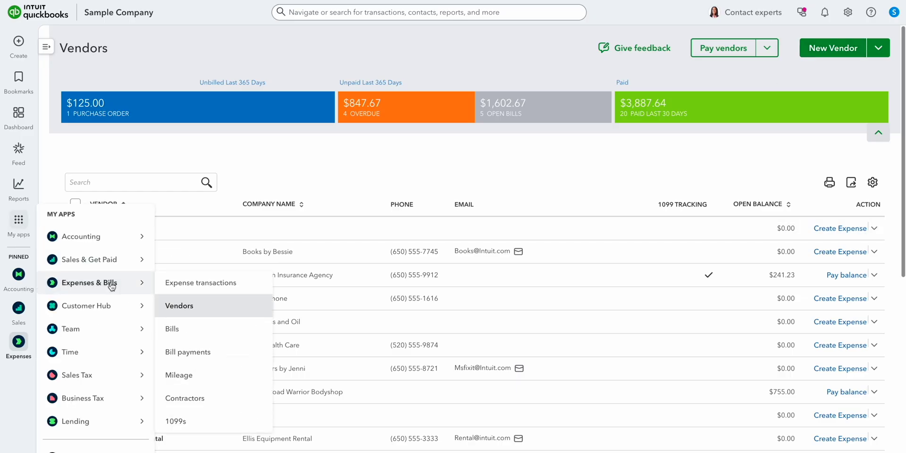
left_click(199, 375)
- Look through the pages offered by the Customer Hub, Team, Time, Business Tax and Lending apps, and open the Marketing app
mouse_move(18, 219)
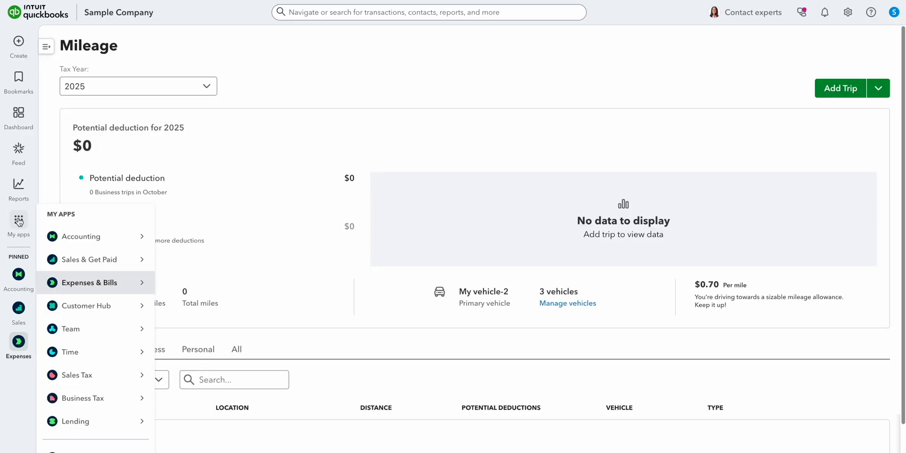
scroll(109, 297, "down", 1)
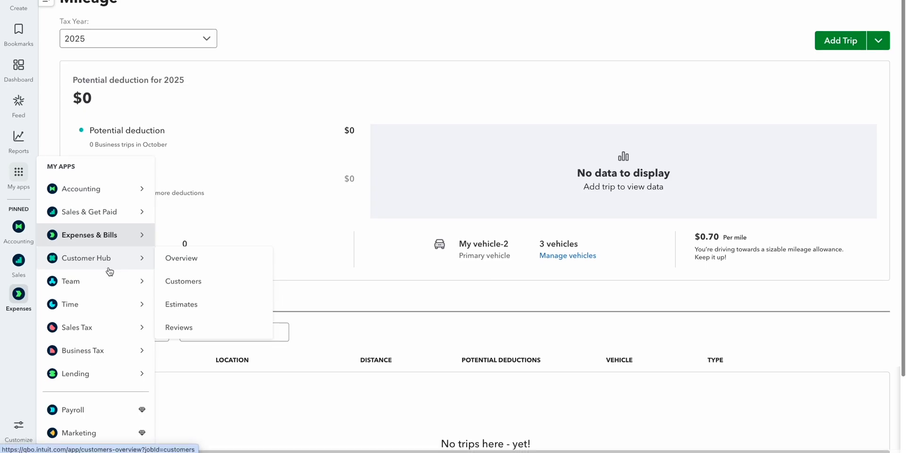
mouse_move(116, 286)
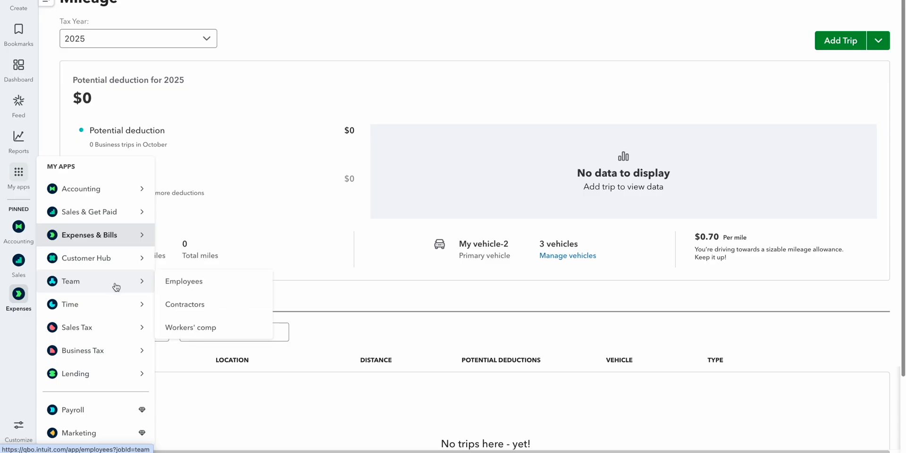
mouse_move(118, 305)
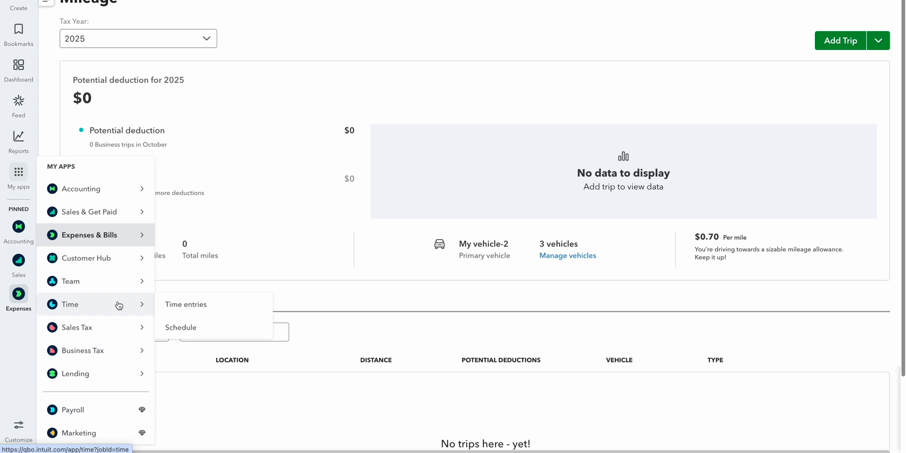
mouse_move(121, 326)
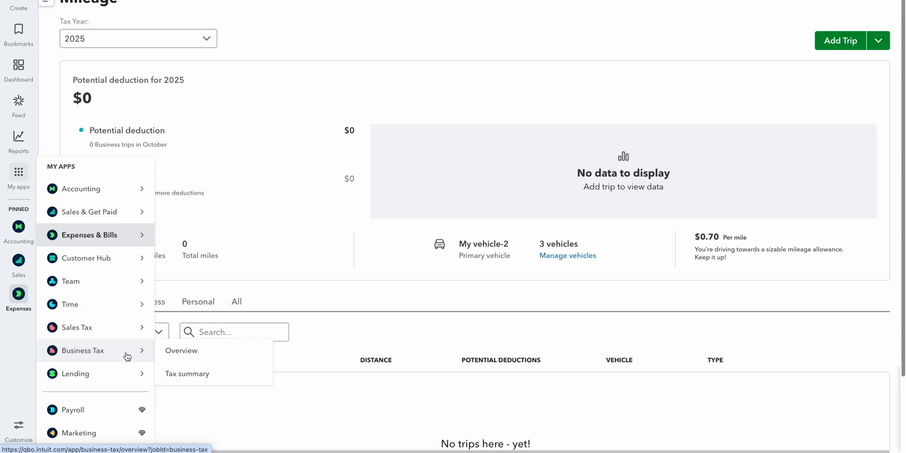
mouse_move(125, 372)
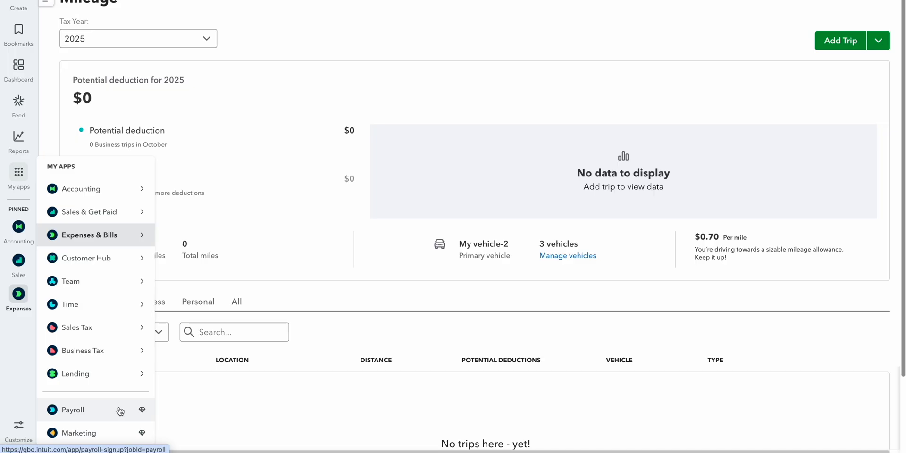
left_click(119, 433)
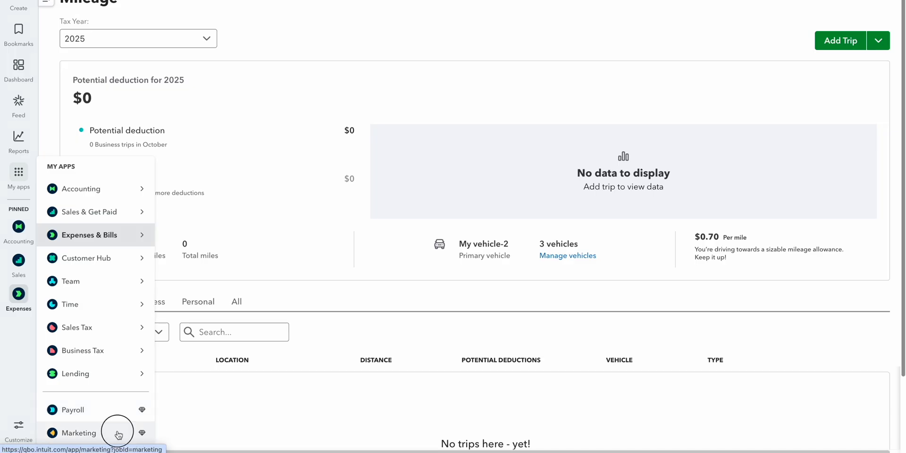